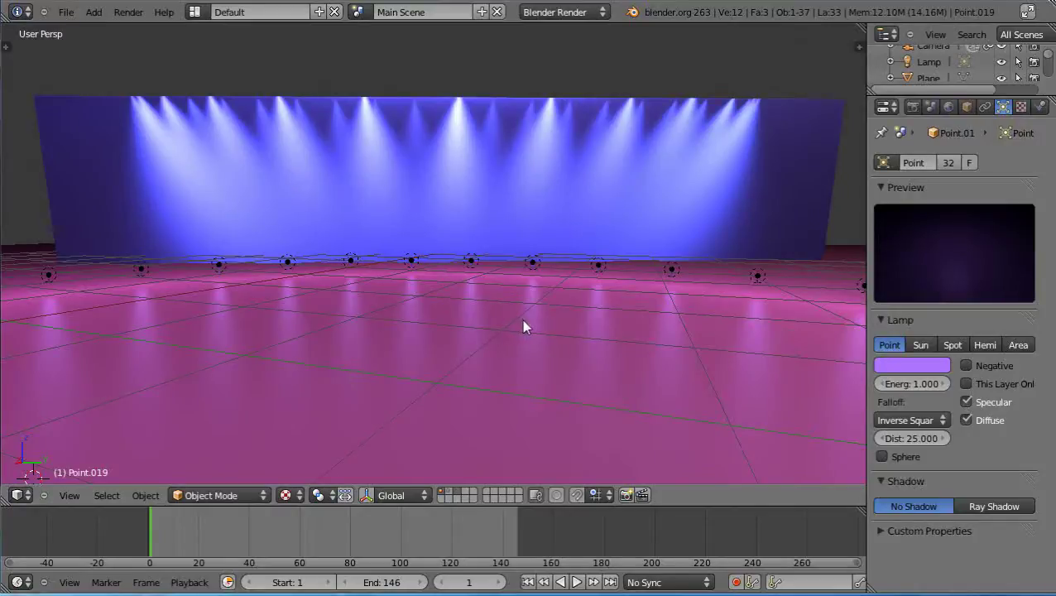
Step: Zoom the view in and out to inspect the pink floor and lit backdrop
scroll(522, 320, up, 2)
scroll(521, 320, down, 4)
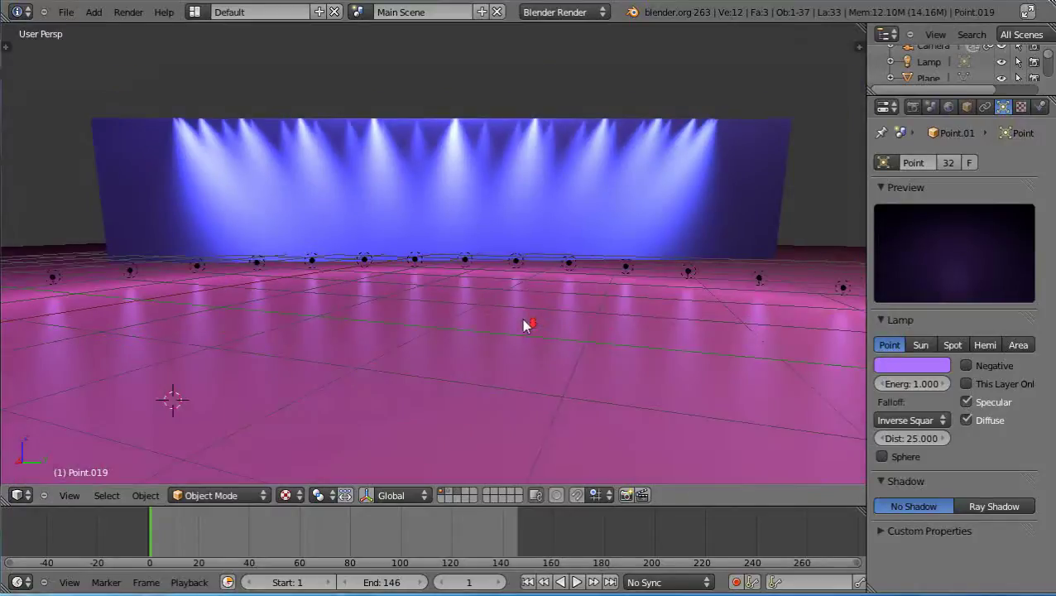
scroll(521, 319, up, 2)
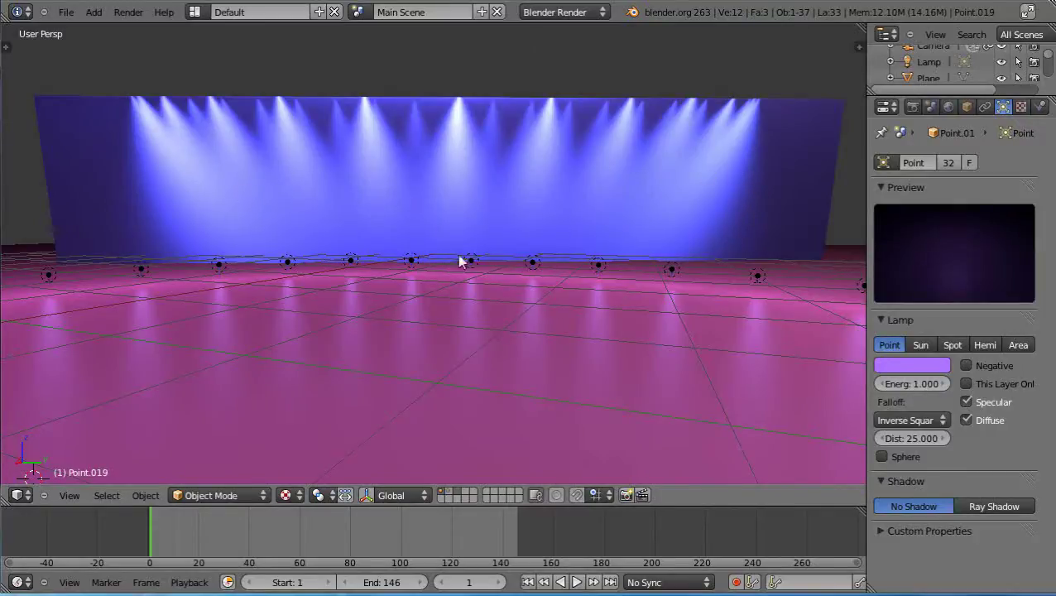
scroll(439, 269, down, 2)
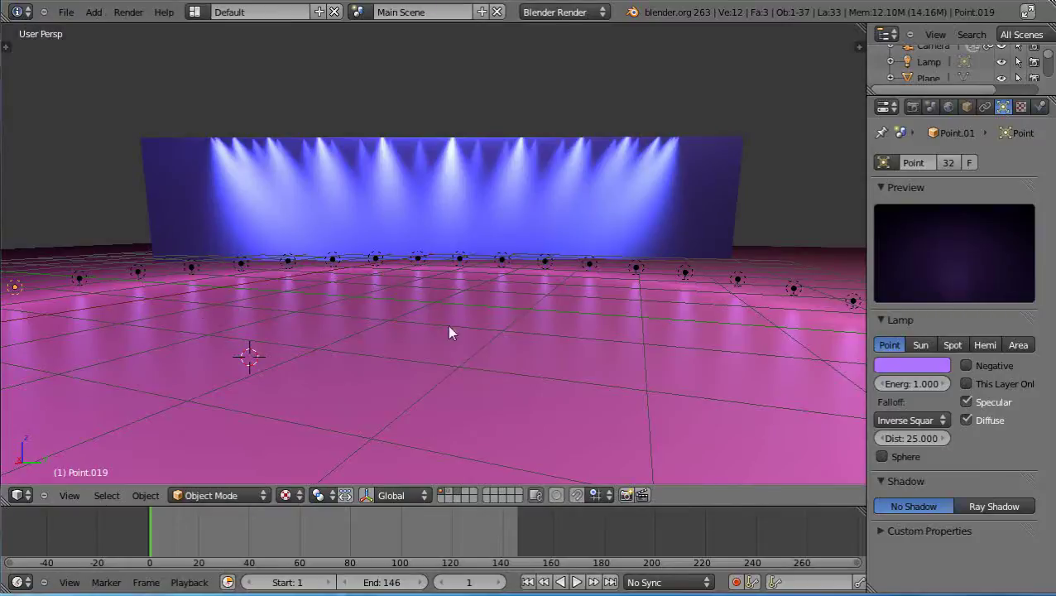
Step: Select the floor plane and set its material specular intensity to 0.119
right_click(570, 352)
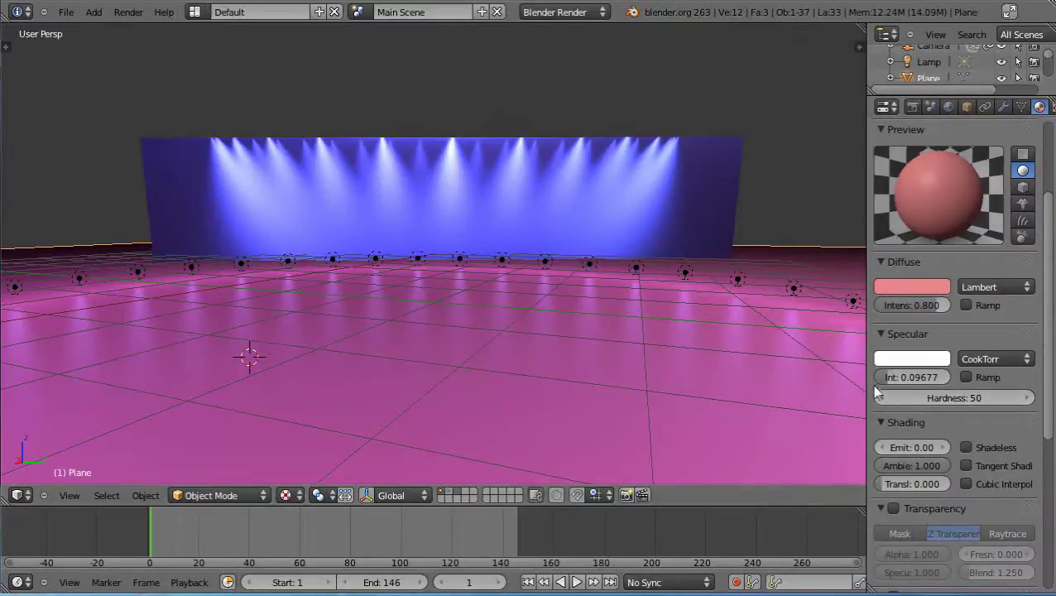
click(912, 378)
text(1)
key(Return)
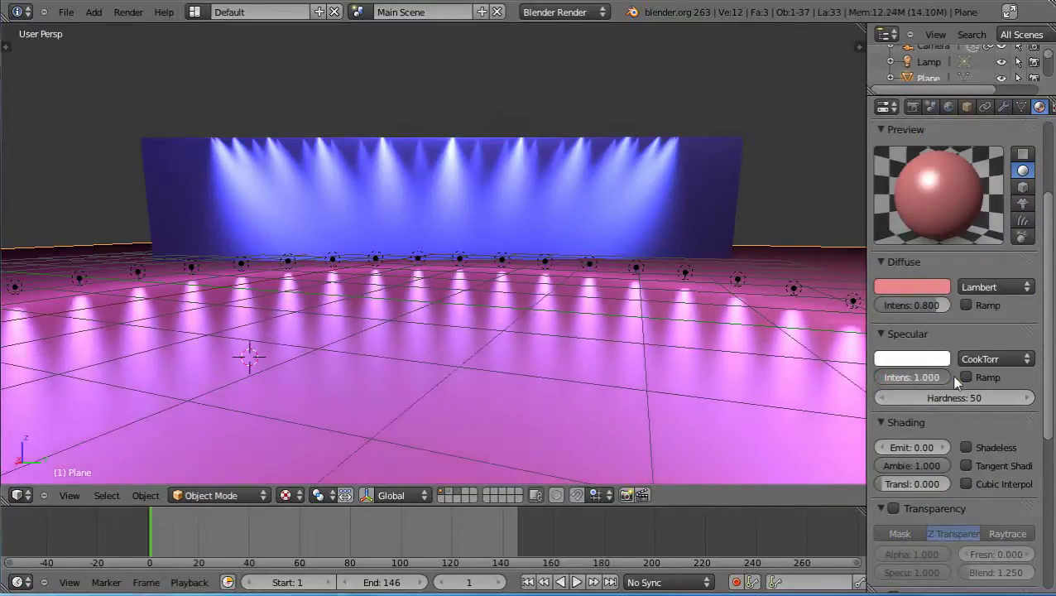
drag(954, 377, 884, 380)
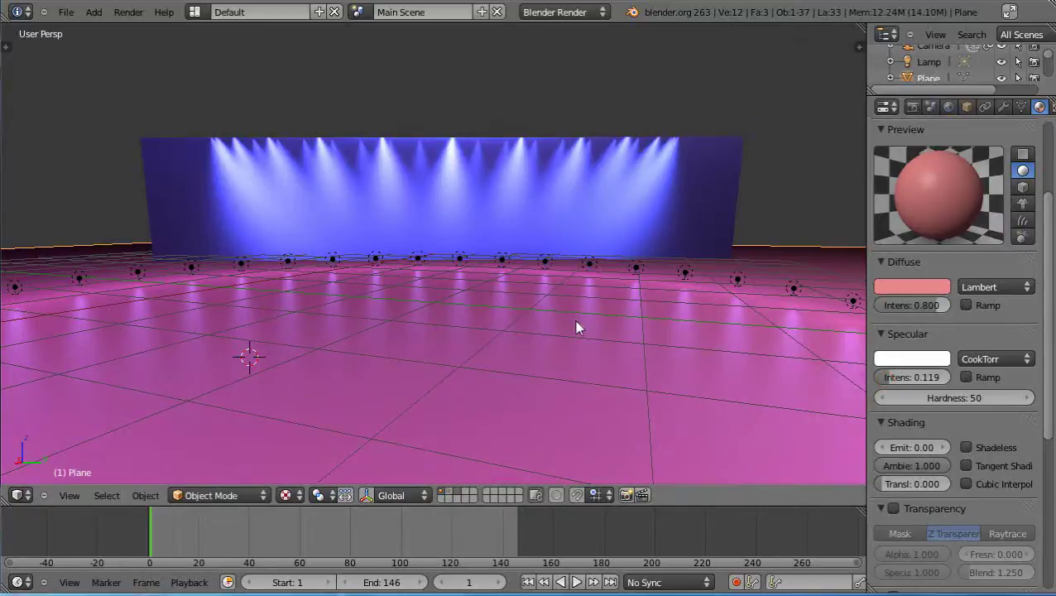
scroll(575, 321, up, 2)
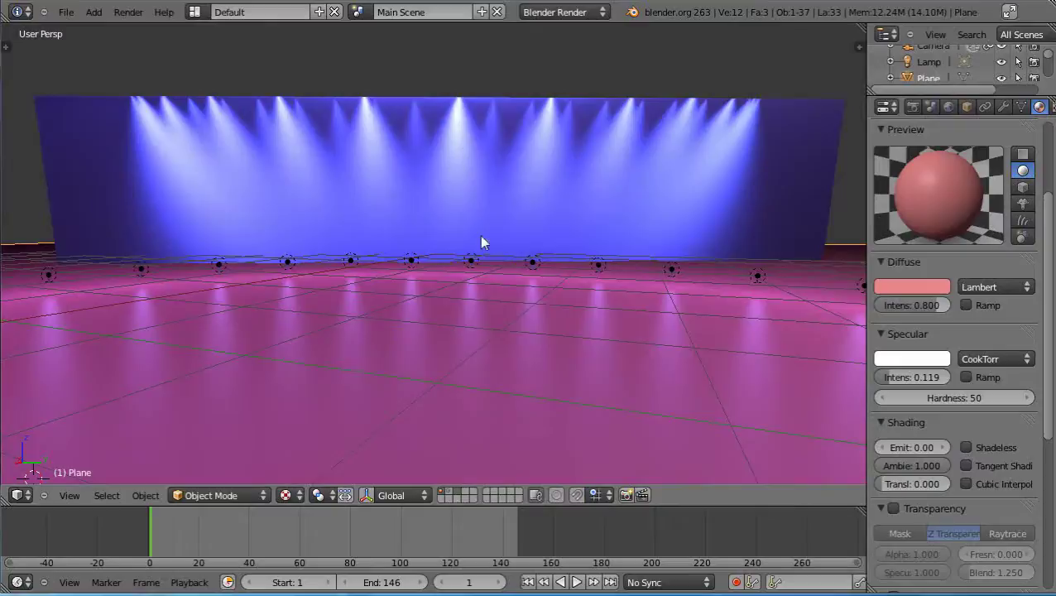
scroll(479, 236, down, 2)
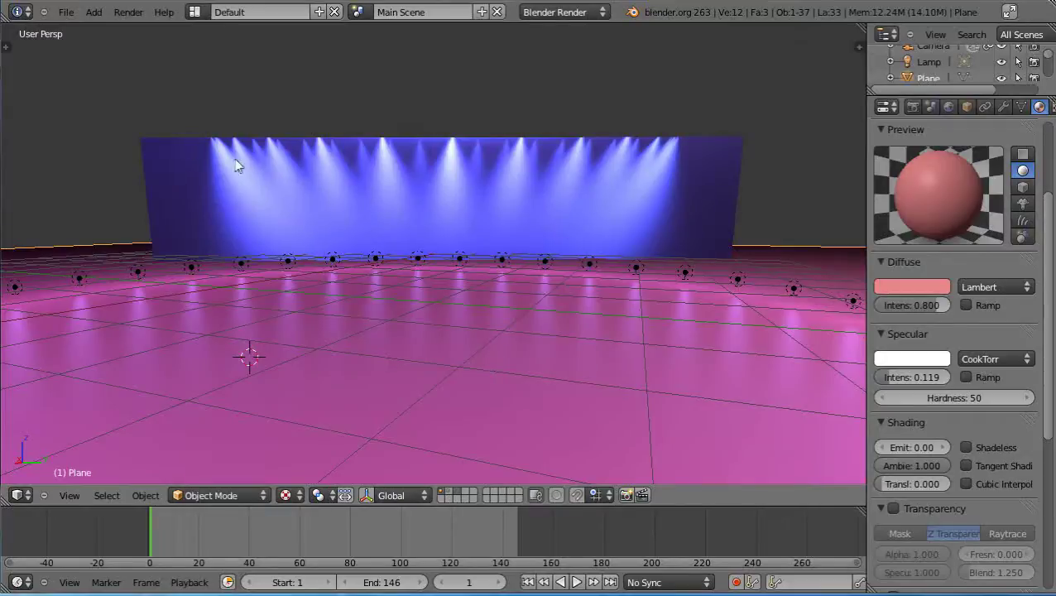
scroll(589, 232, up, 2)
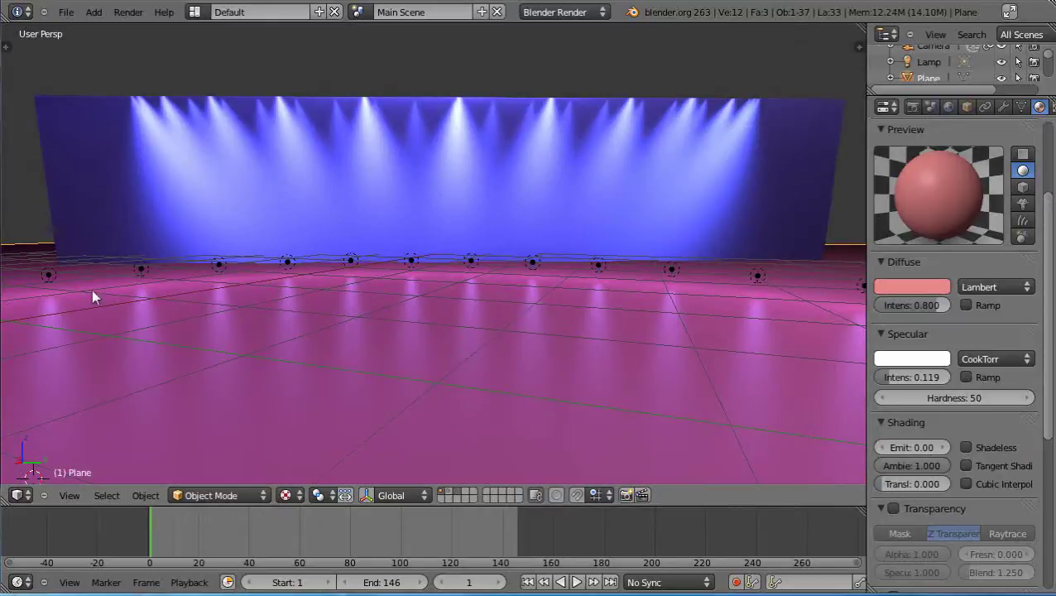
middle_drag(564, 417, 562, 406)
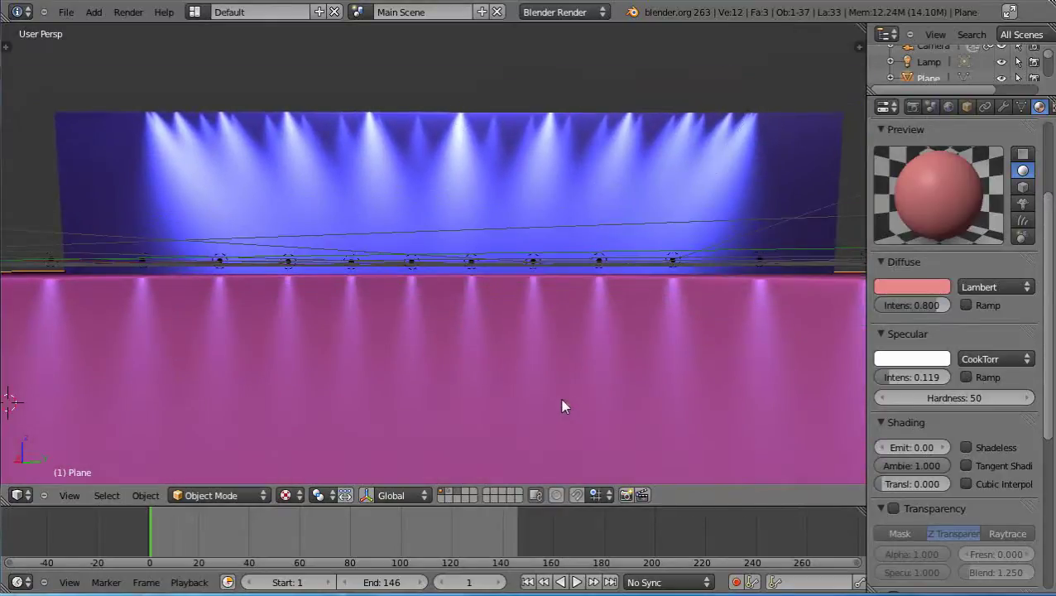
scroll(561, 406, up, 4)
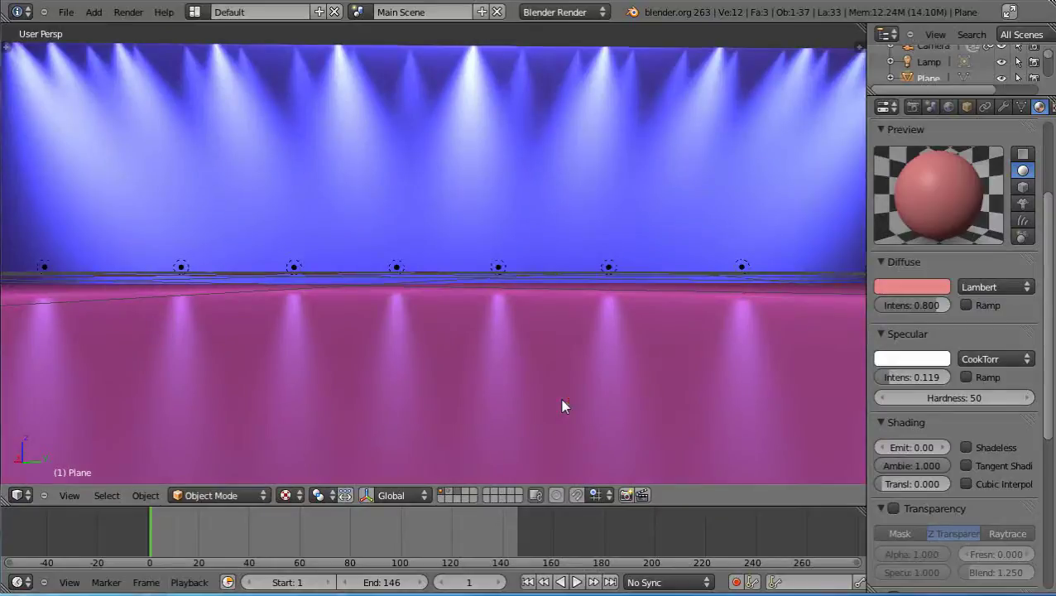
mouse_move(562, 406)
middle_down()
mouse_move(563, 379)
mouse_move(573, 389)
middle_up()
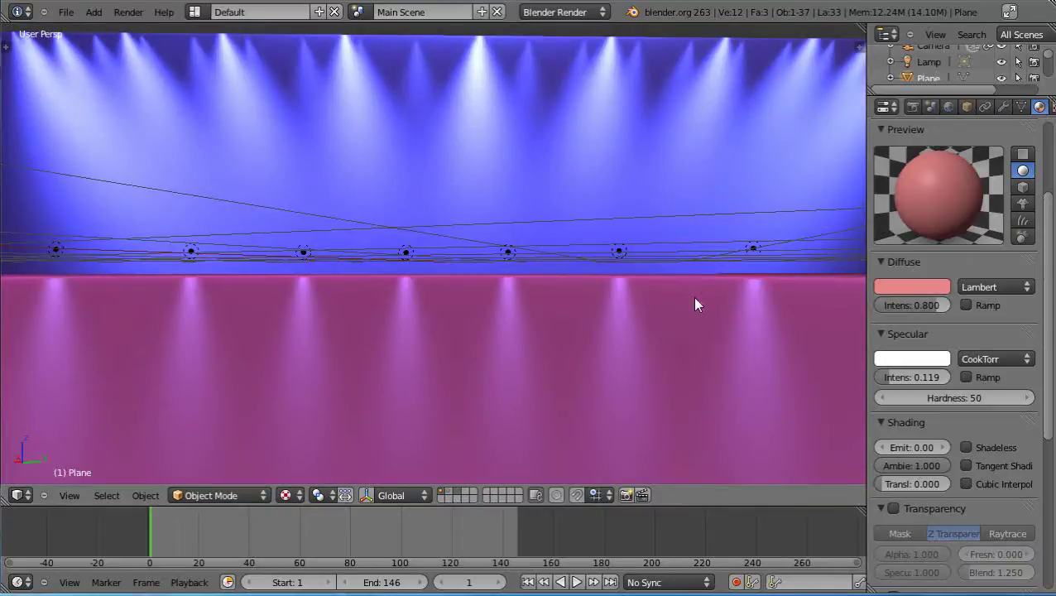
middle_drag(695, 305, 611, 312)
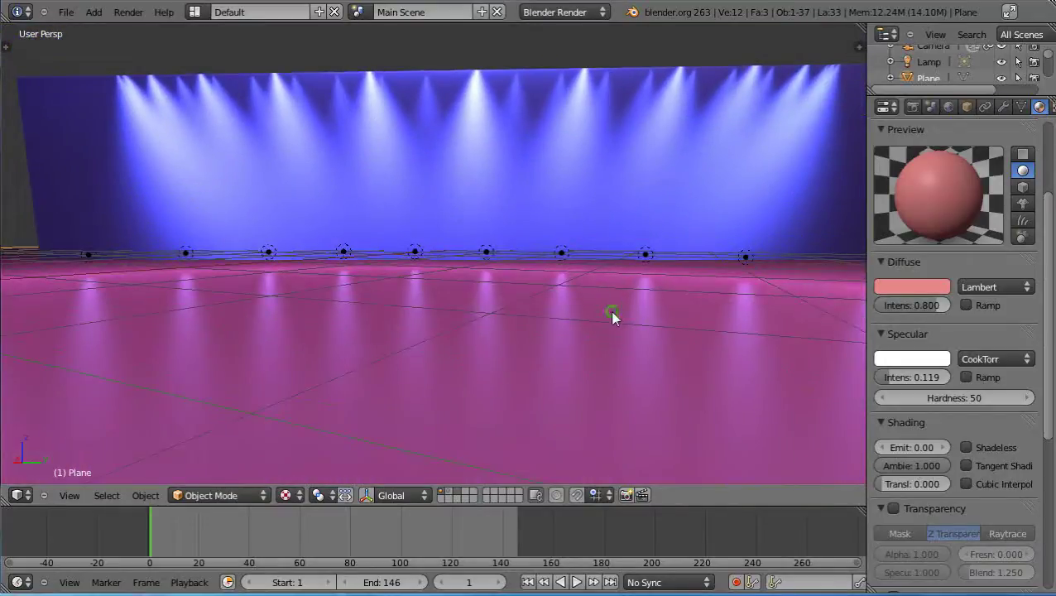
scroll(531, 133, down, 2)
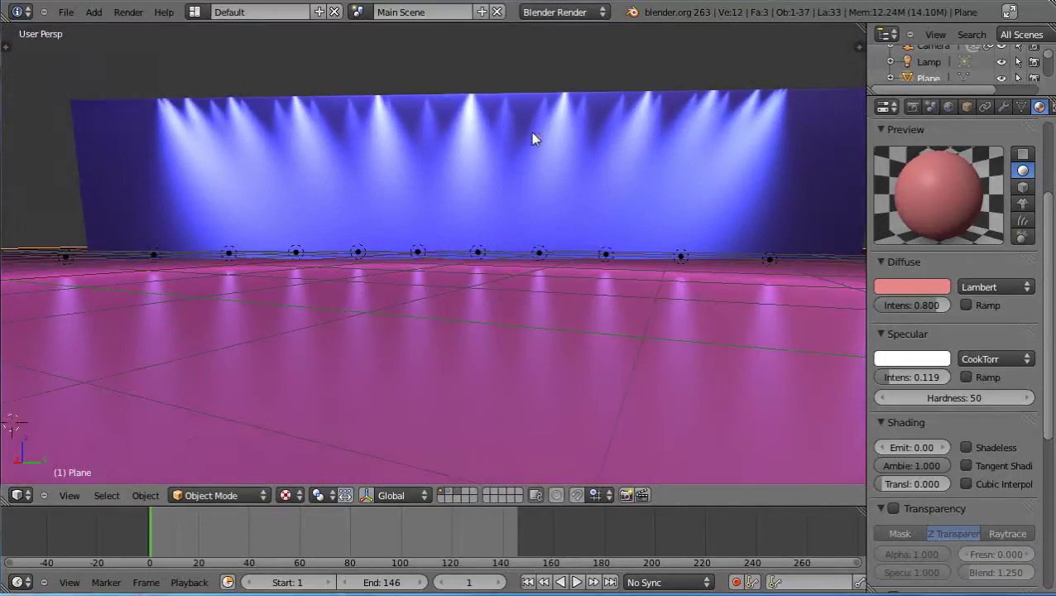
middle_drag(432, 279, 562, 328)
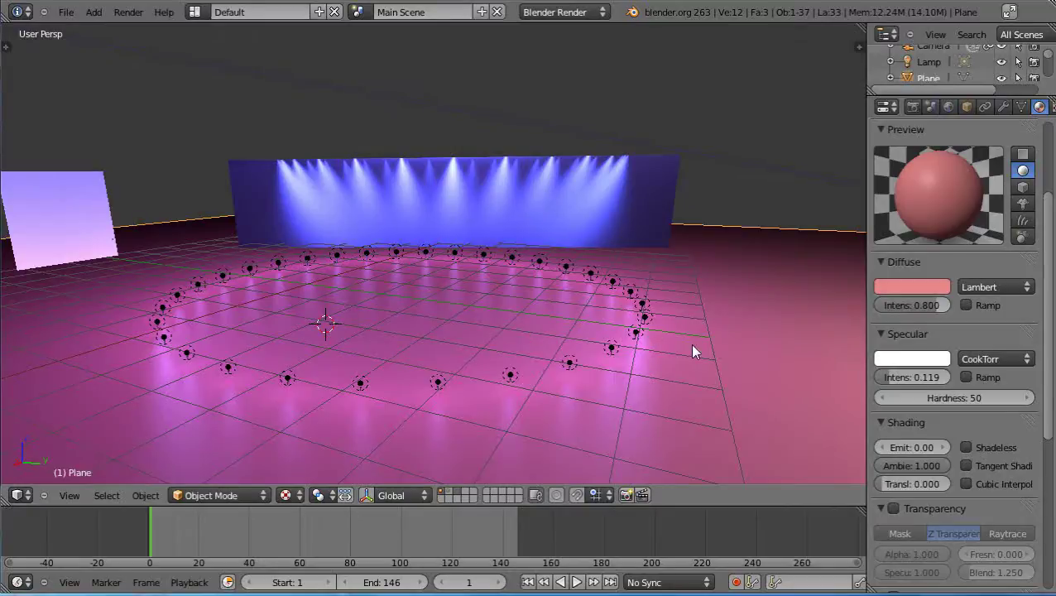
Step: Place the 3D cursor on the empty floor and add a point lamp there
middle_drag(698, 354, 411, 328)
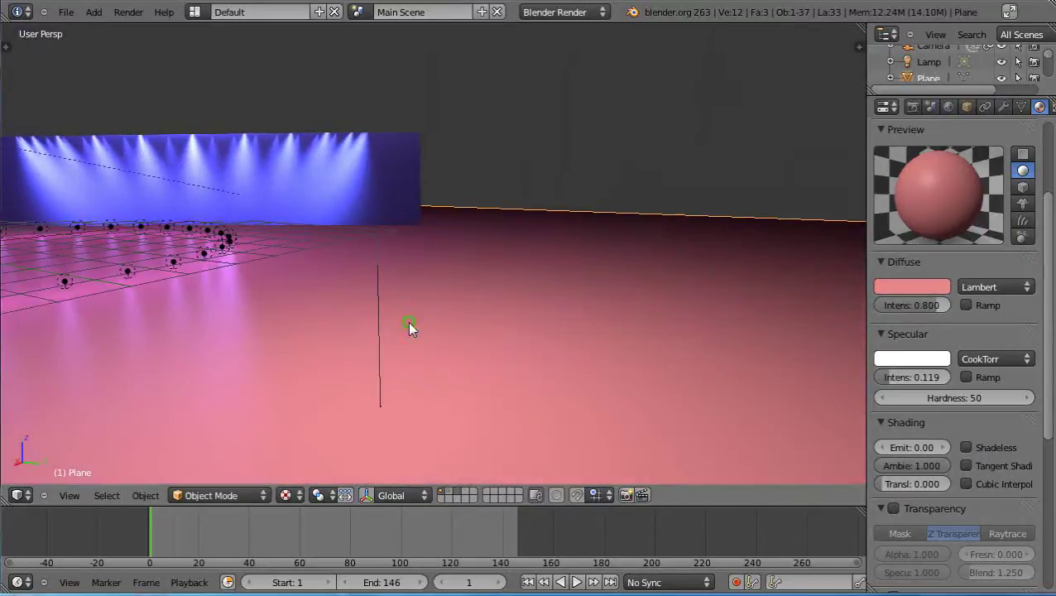
click(609, 308)
key(shift+a)
mouse_move(571, 471)
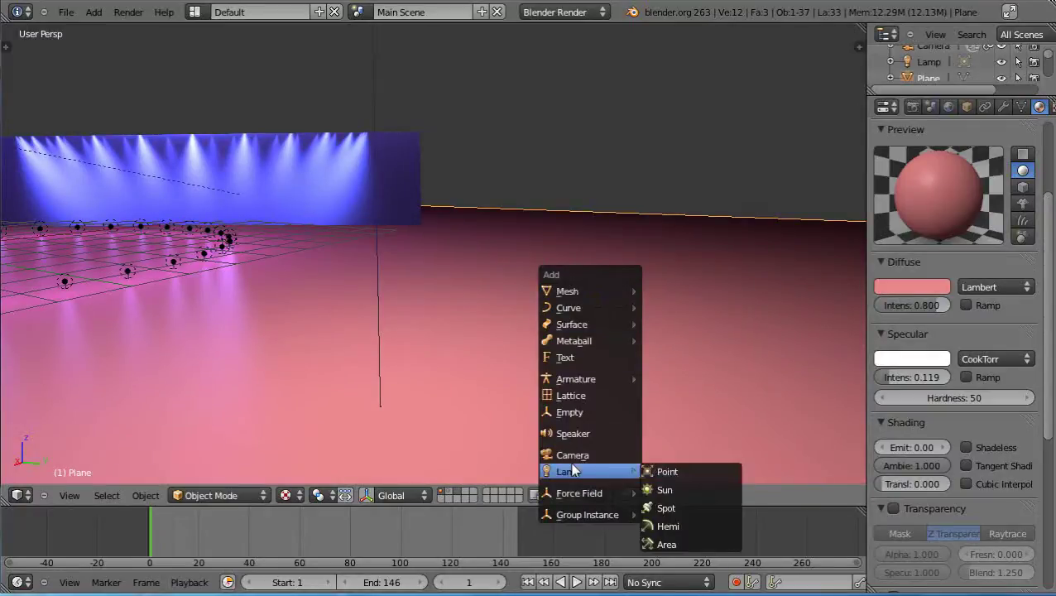
click(670, 471)
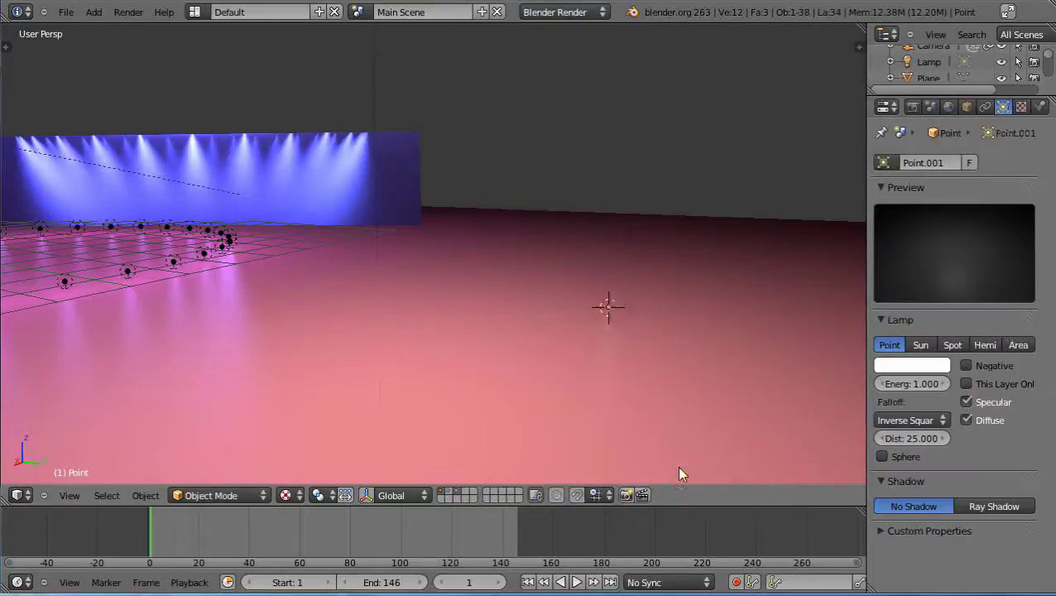
Step: Raise the new lamp along Z and shift it along Y with the move manipulator
click(366, 495)
drag(613, 249, 638, 314)
scroll(642, 322, down, 2)
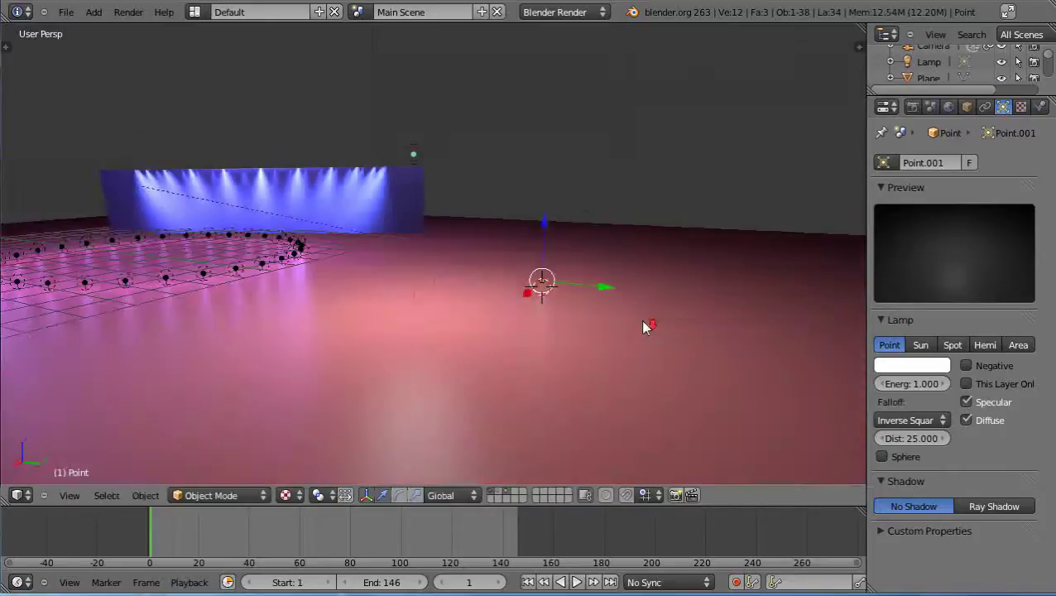
scroll(642, 321, up, 2)
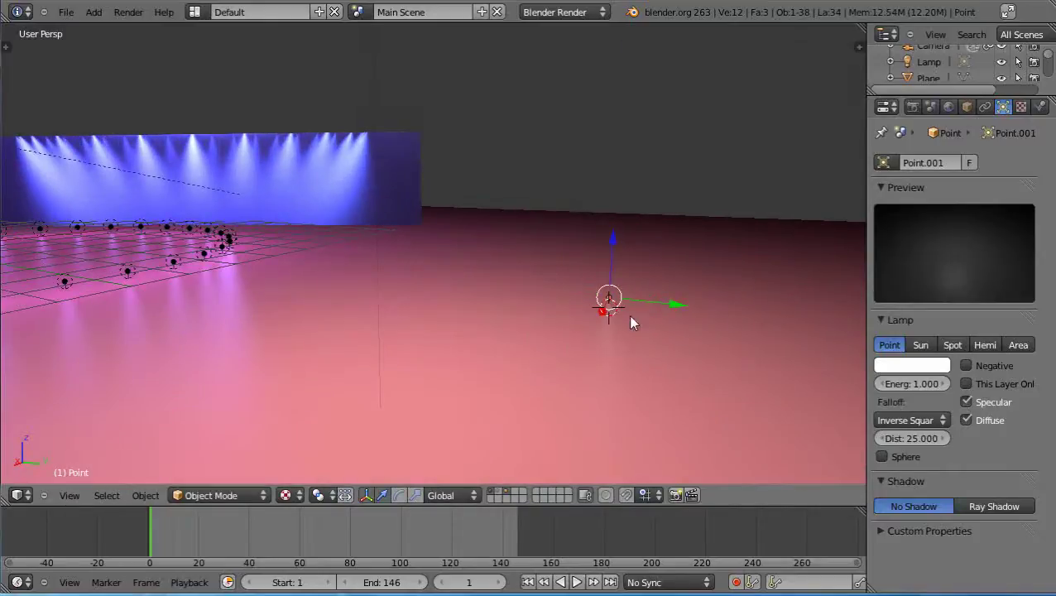
middle_drag(559, 331, 544, 343)
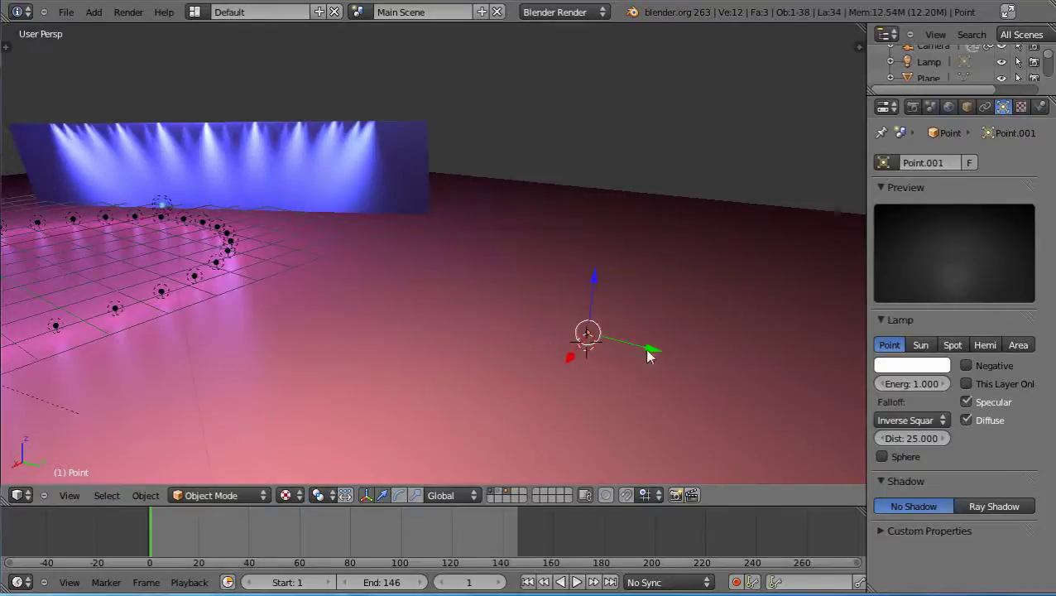
drag(650, 351, 790, 390)
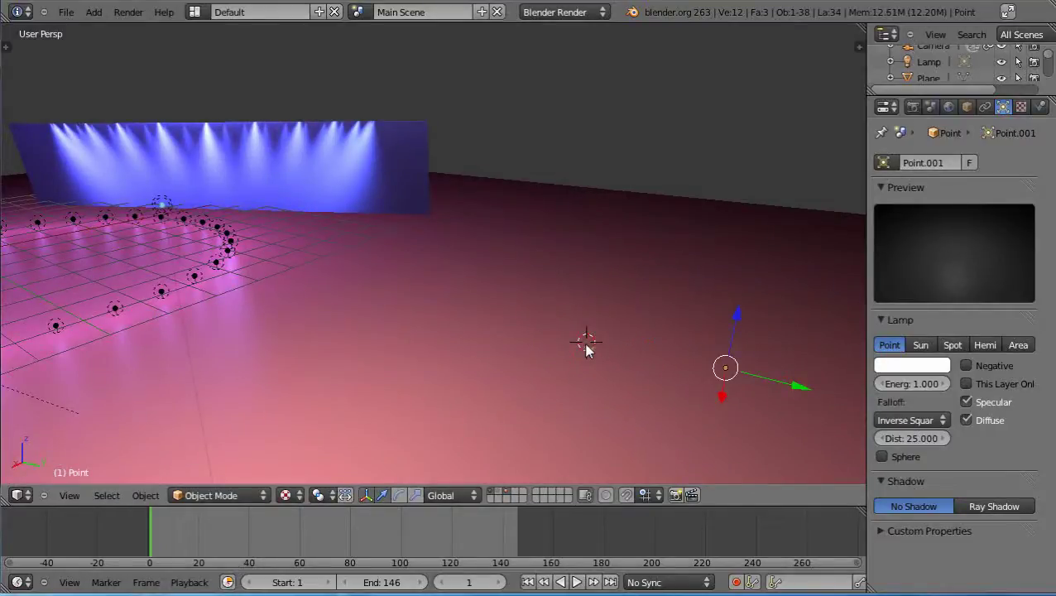
Step: Set the pivot point to the 3D cursor
click(283, 497)
click(318, 495)
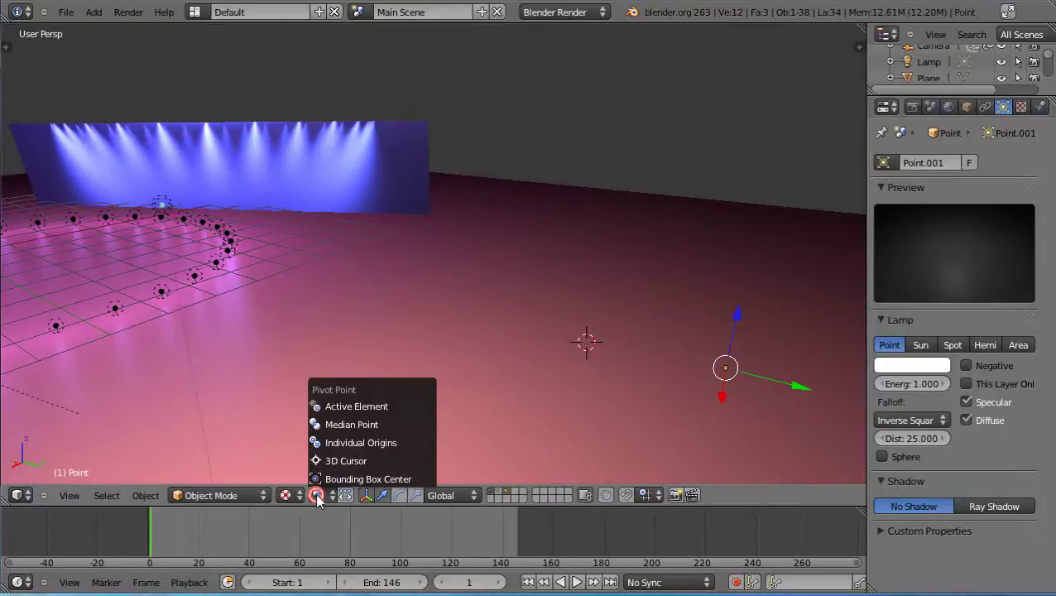
click(342, 461)
middle_drag(374, 416, 374, 447)
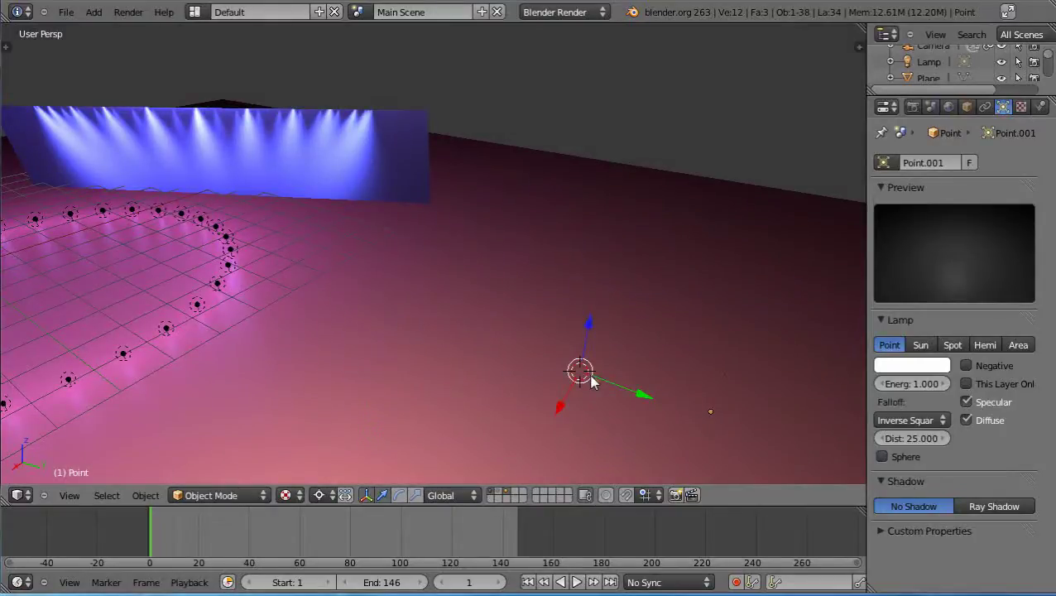
Step: Duplicate the lamp, rotate the copy 45° around Z, then delete the copy
key(shift+d)
key(r)
text(z)
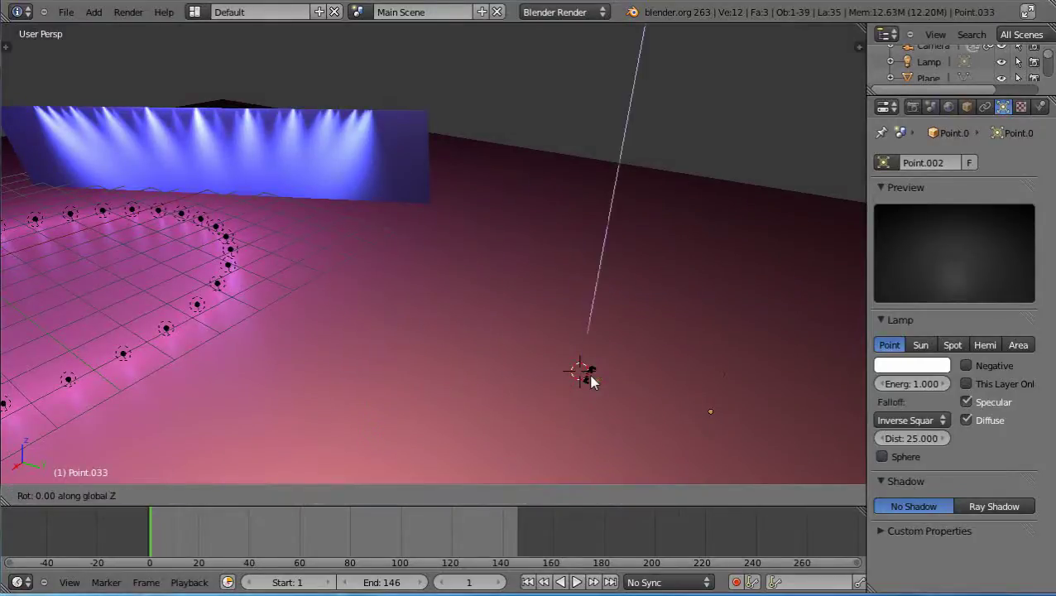
text(45)
key(Return)
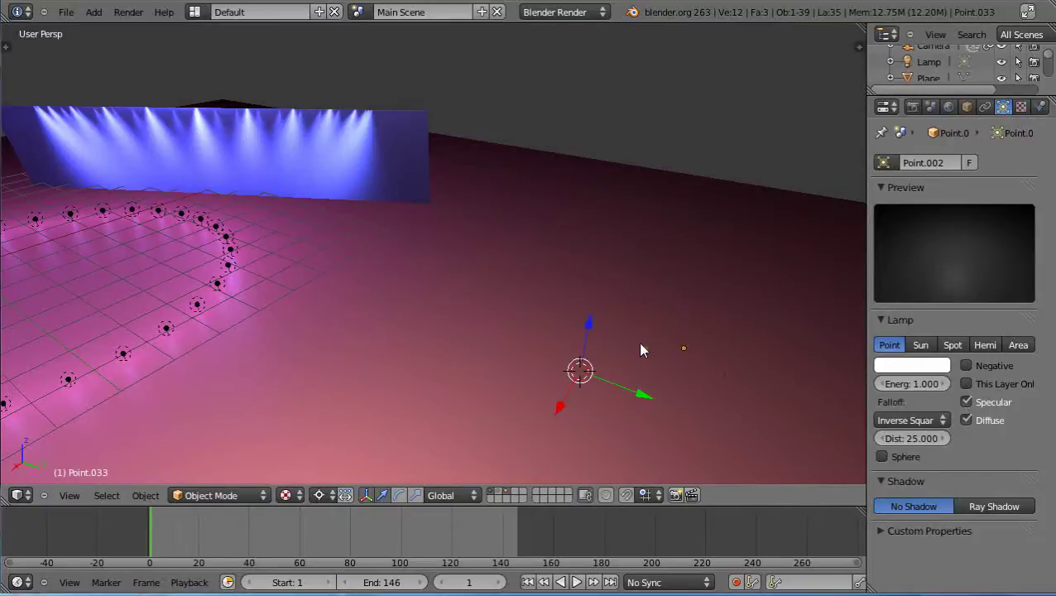
key(x)
key(Return)
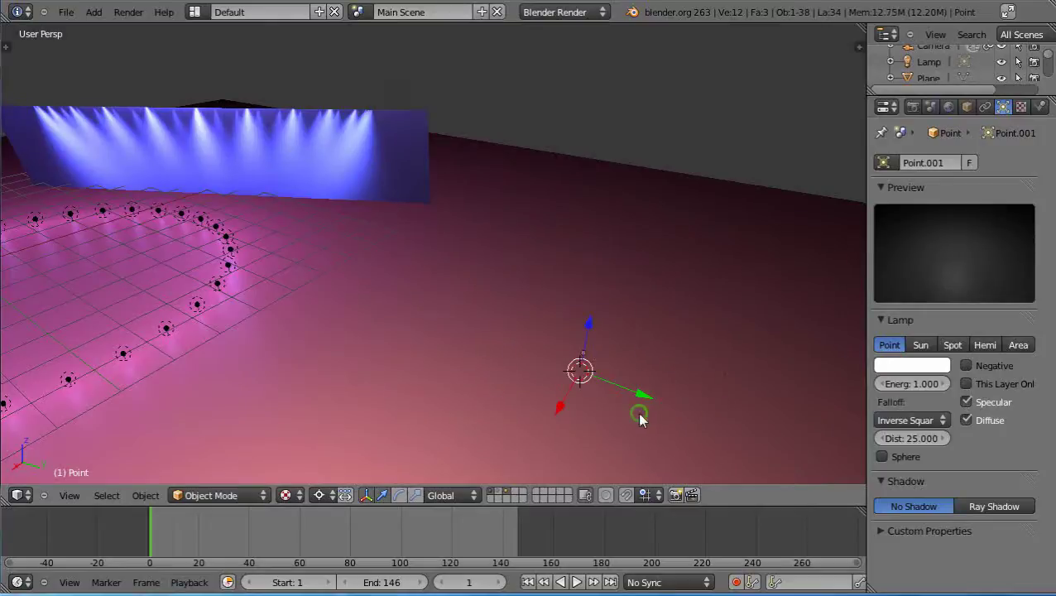
key(KP_2)
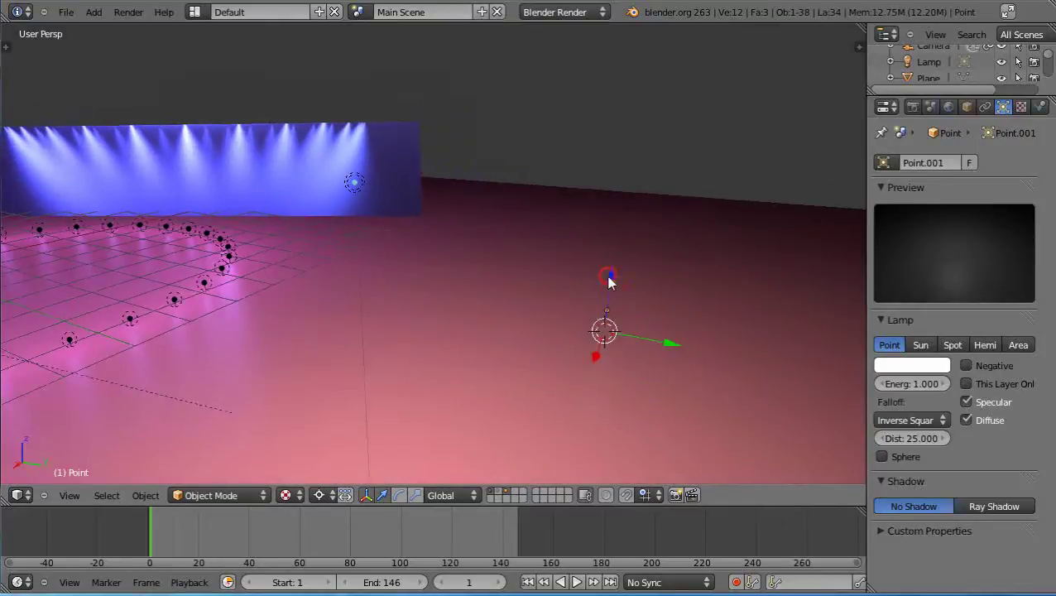
Step: Move the new lamp vertically along Z to its final height
key(g)
key(z)
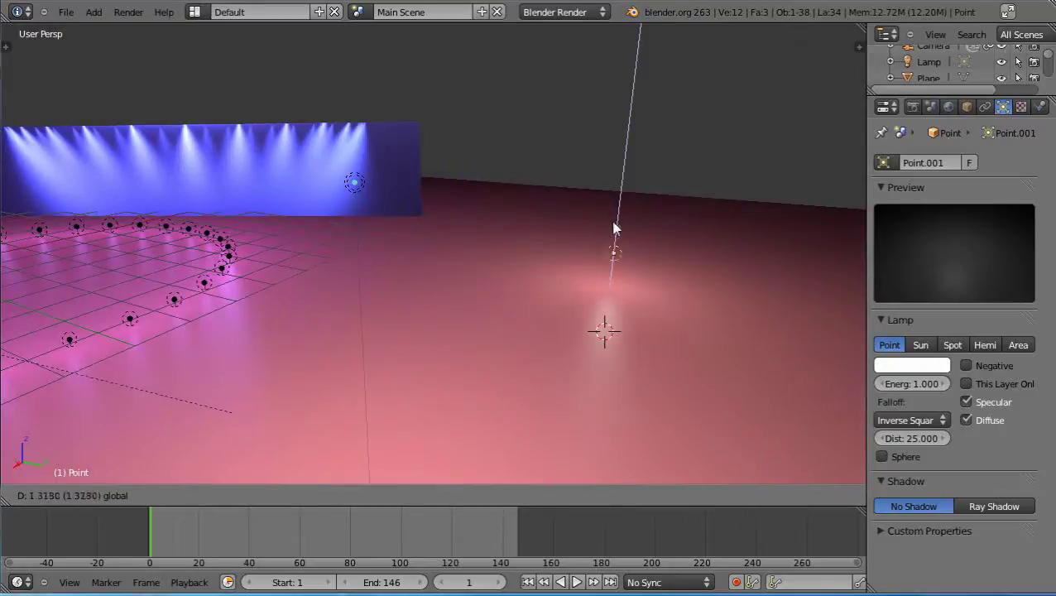
click(615, 352)
middle_drag(614, 368, 629, 381)
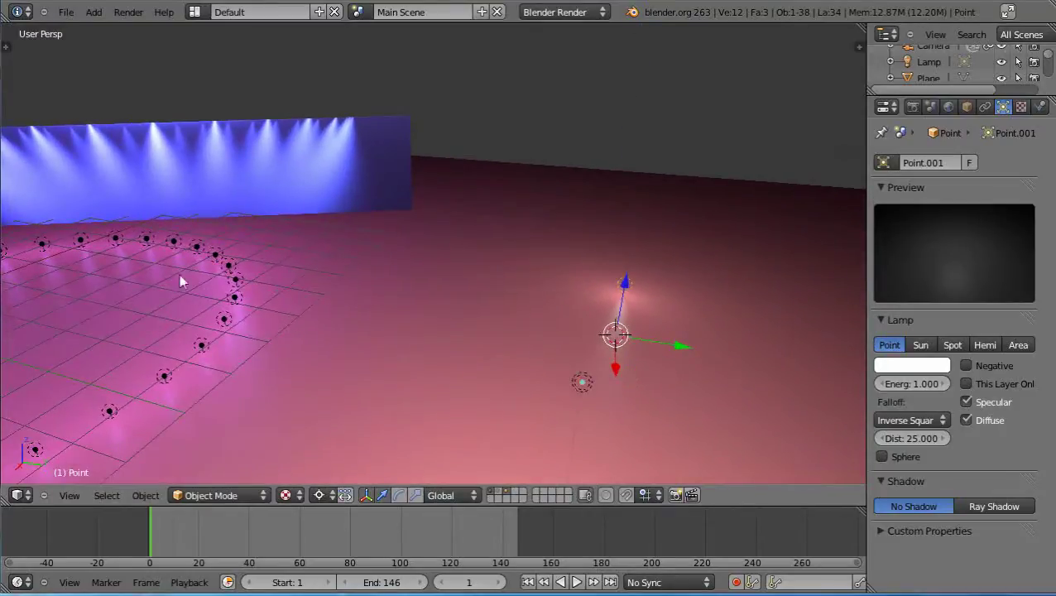
middle_drag(181, 282, 99, 283)
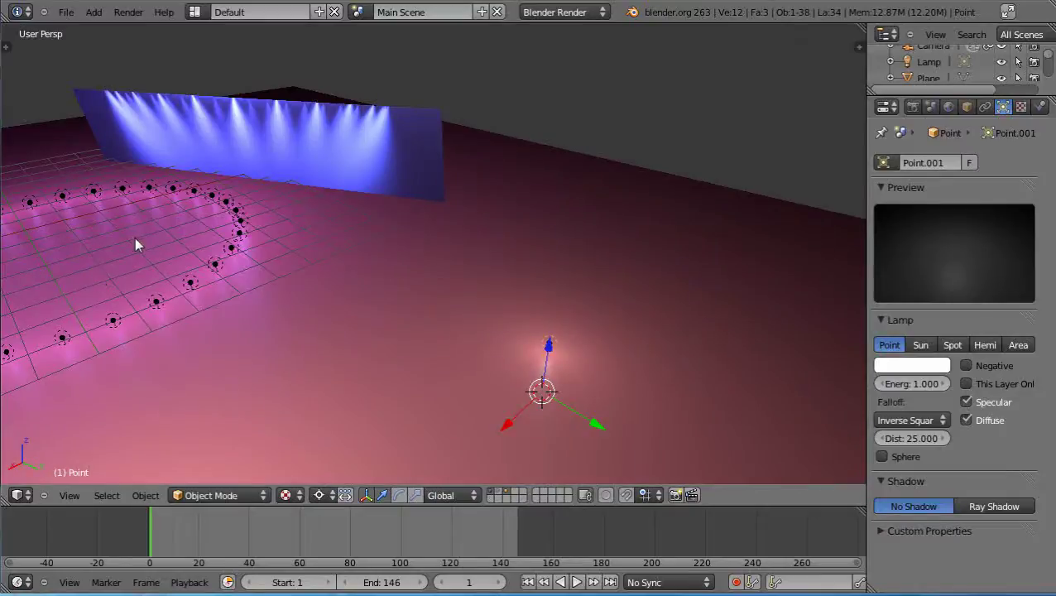
middle_drag(371, 447, 429, 434)
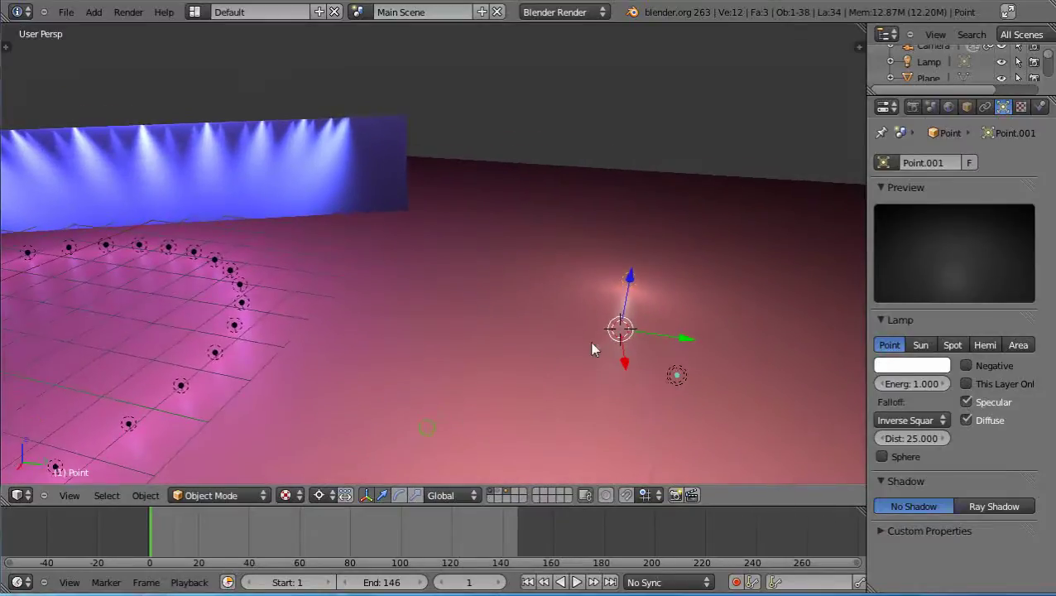
Step: Move the lone point lamp to a new spot, then undo that move
right_click(680, 378)
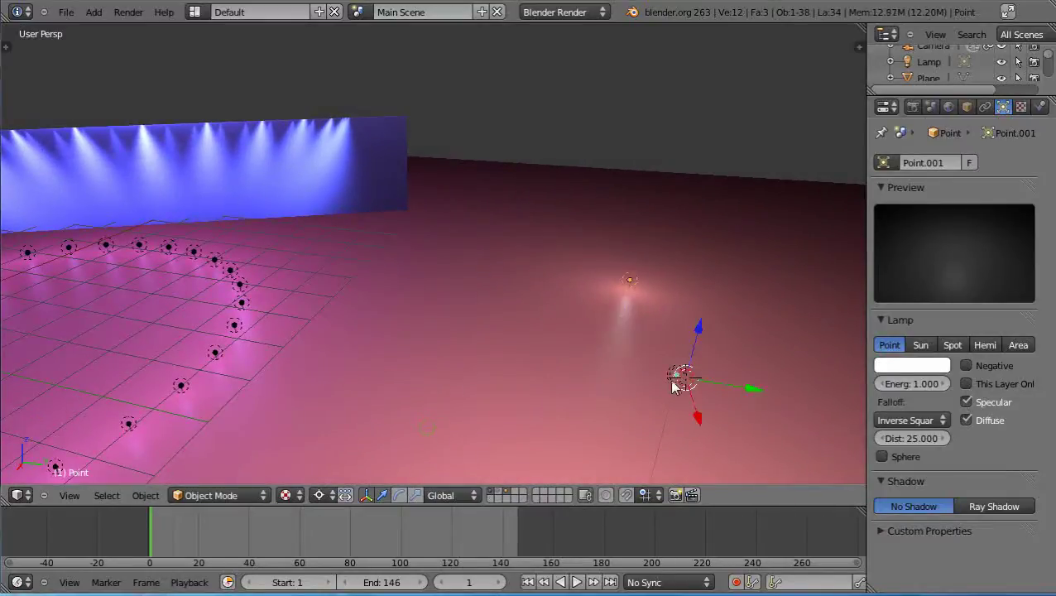
middle_drag(634, 424, 642, 369)
key(g)
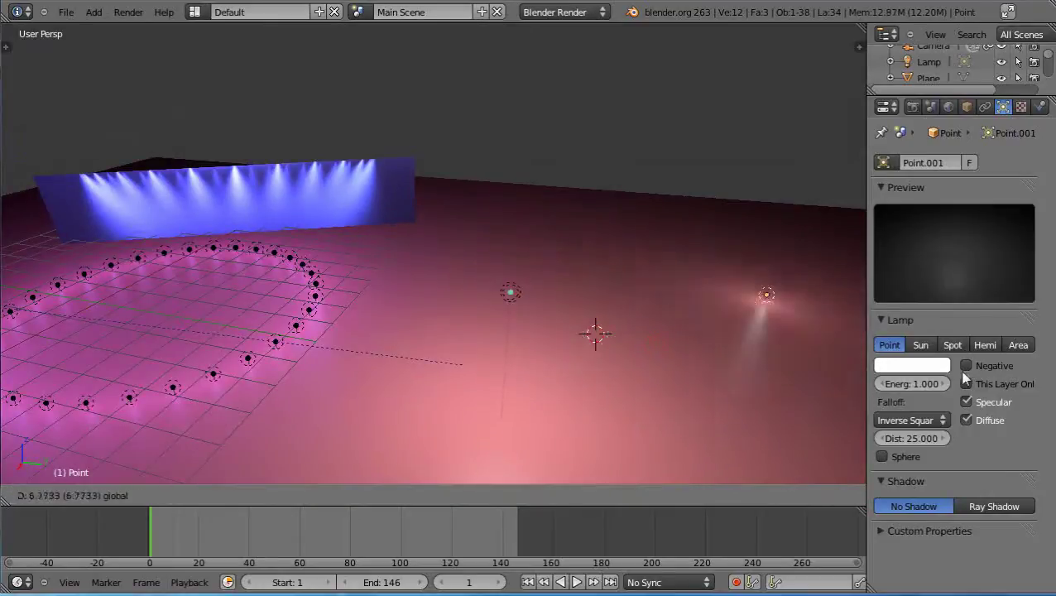
click(964, 378)
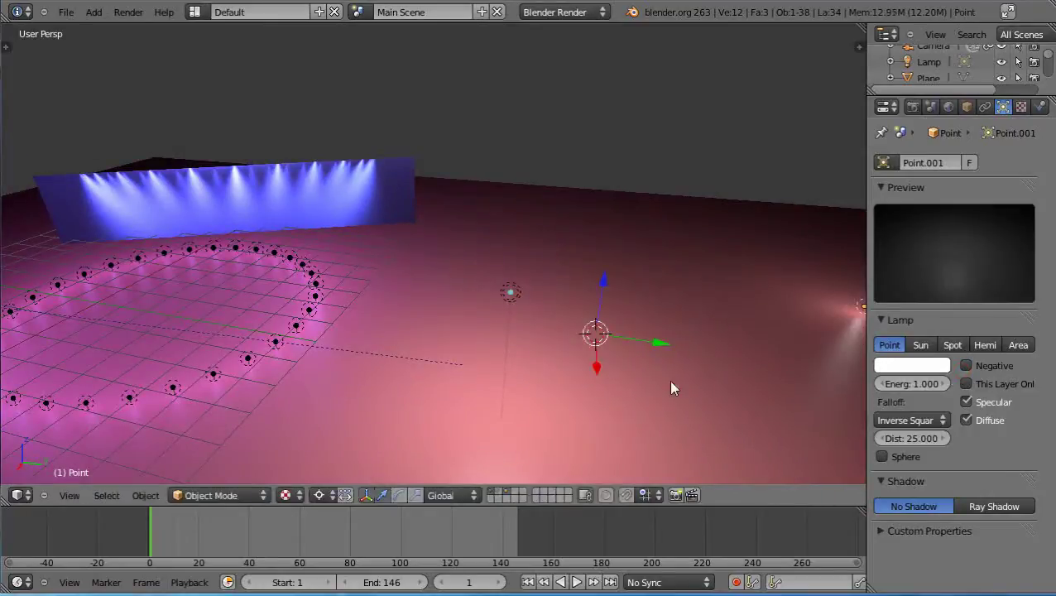
scroll(670, 387, down, 2)
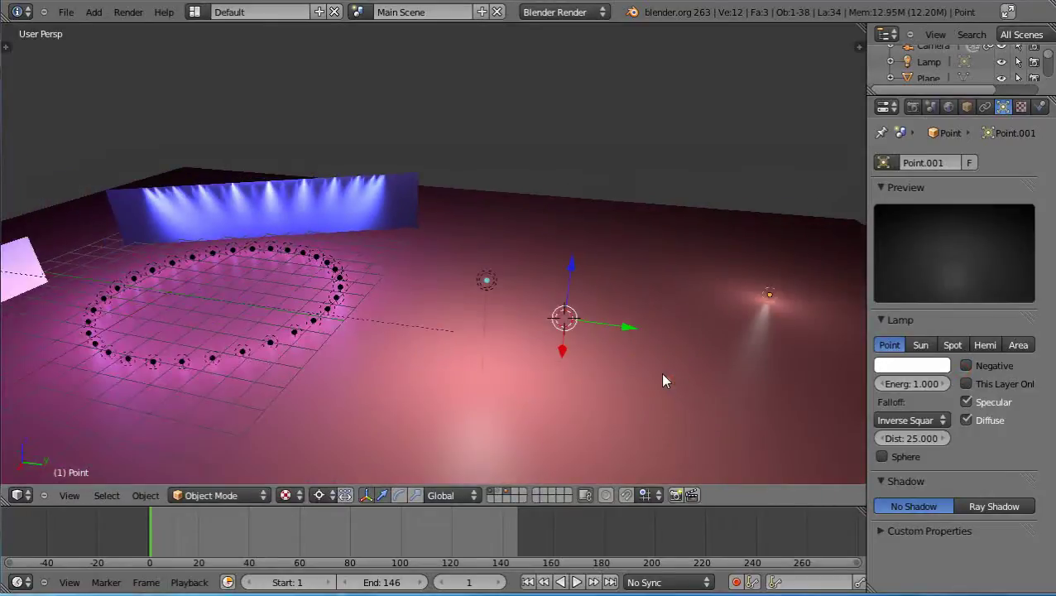
key(ctrl+z)
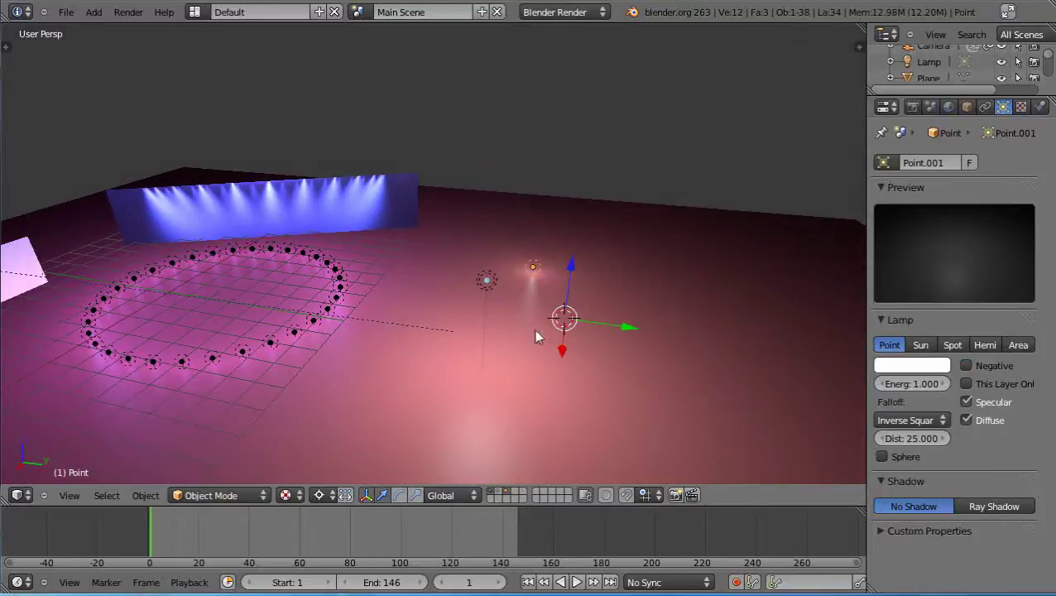
Step: Relocate the main shadow-casting lamp above the floor, then select Point.001
right_click(481, 284)
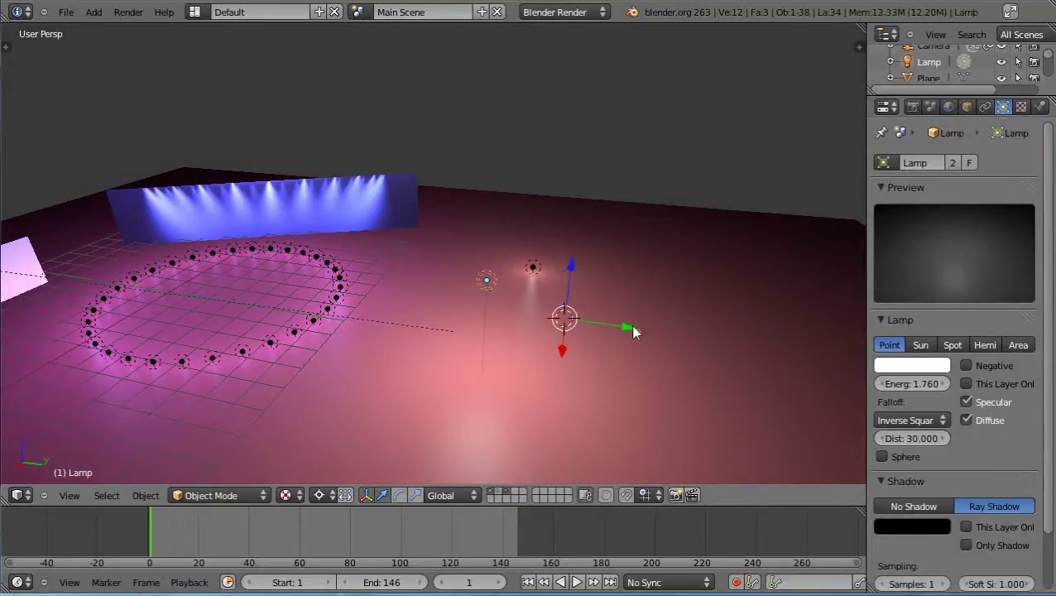
key(g)
click(698, 377)
scroll(698, 378, up, 2)
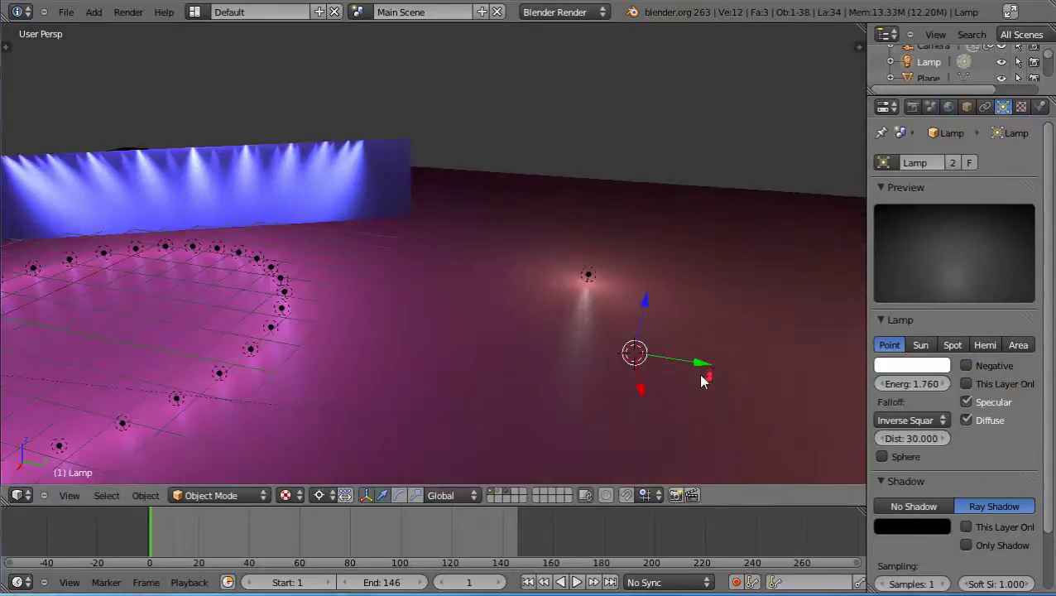
middle_drag(712, 375, 601, 394)
scroll(600, 394, up, 1)
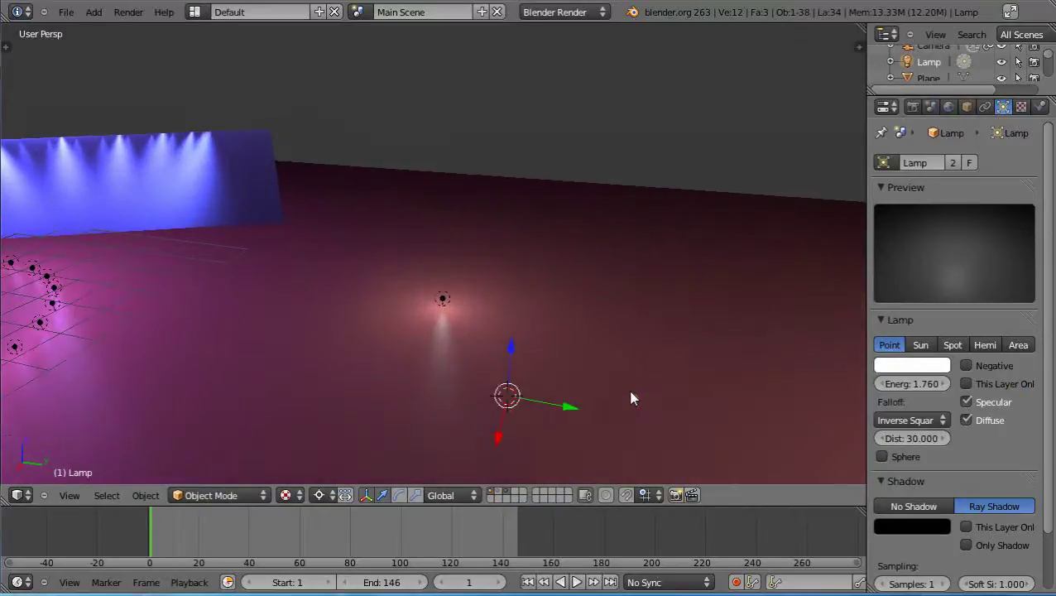
right_click(443, 300)
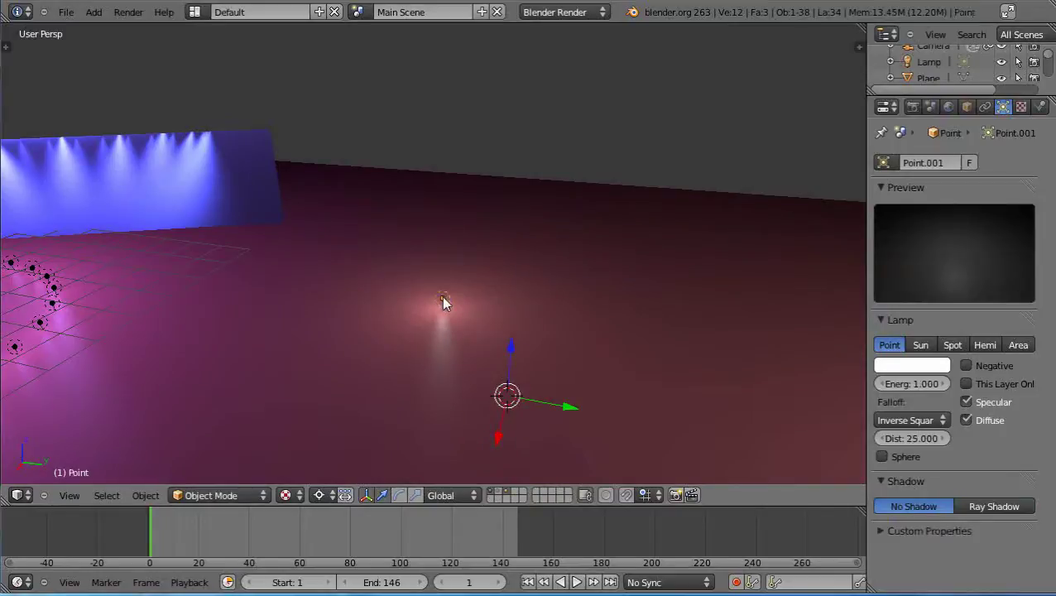
Step: Snap the 3D cursor to the selected lamp and add a circle mesh there
key(shift+s)
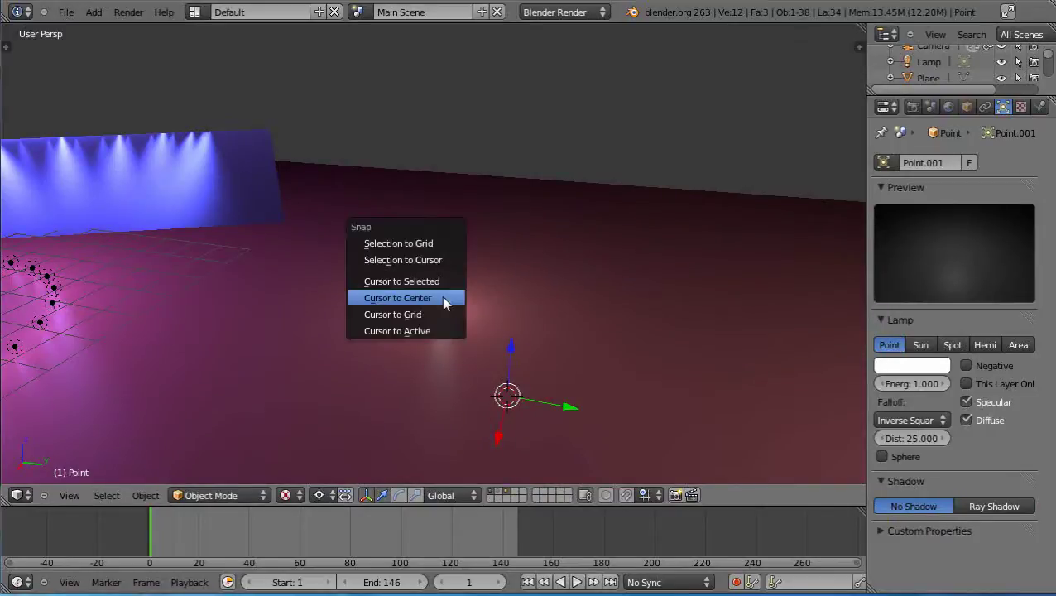
click(437, 282)
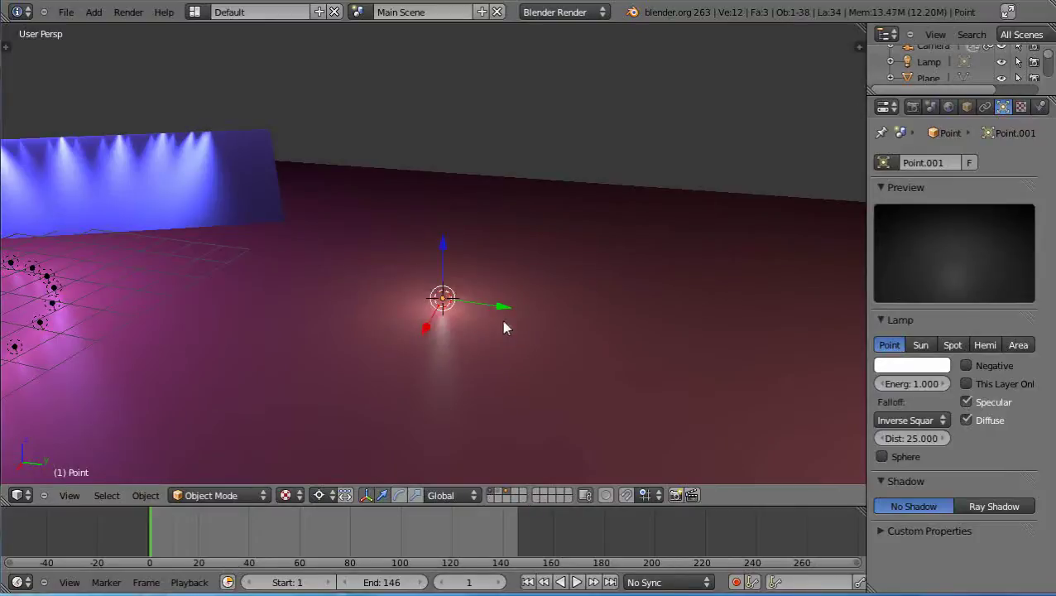
key(shift+a)
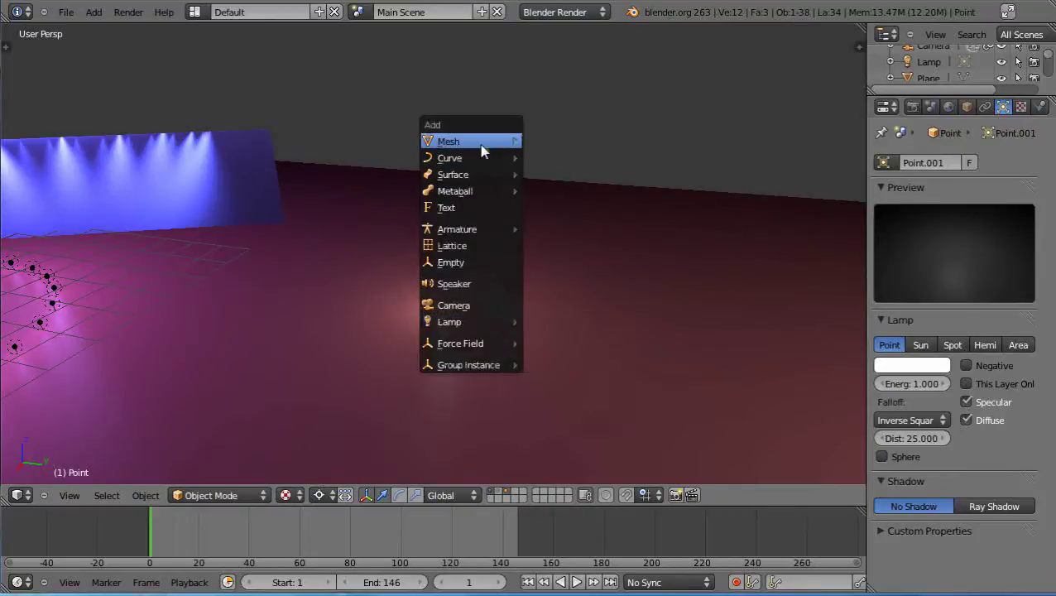
mouse_move(471, 163)
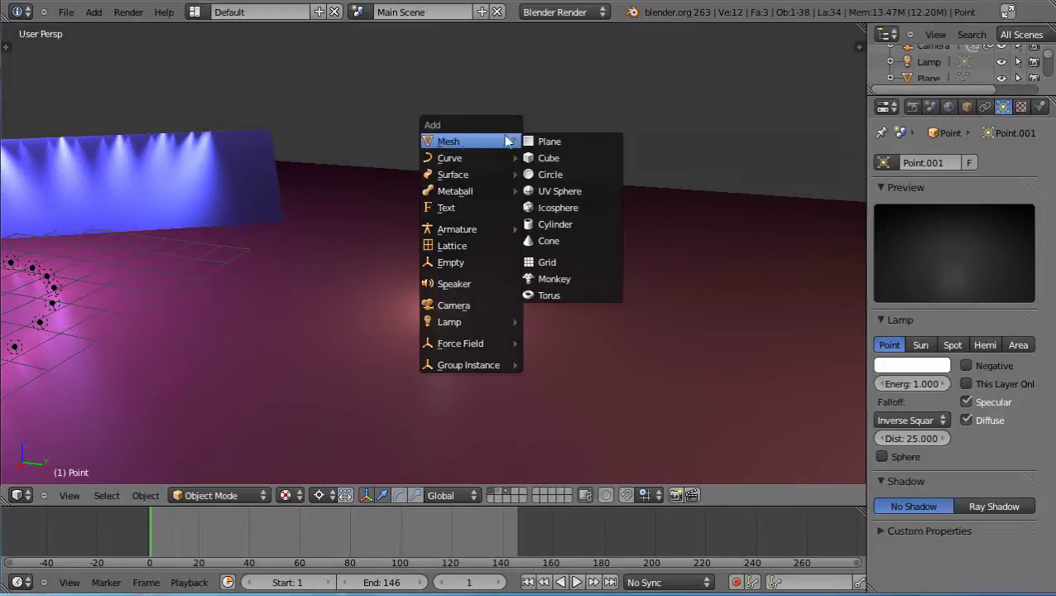
click(550, 173)
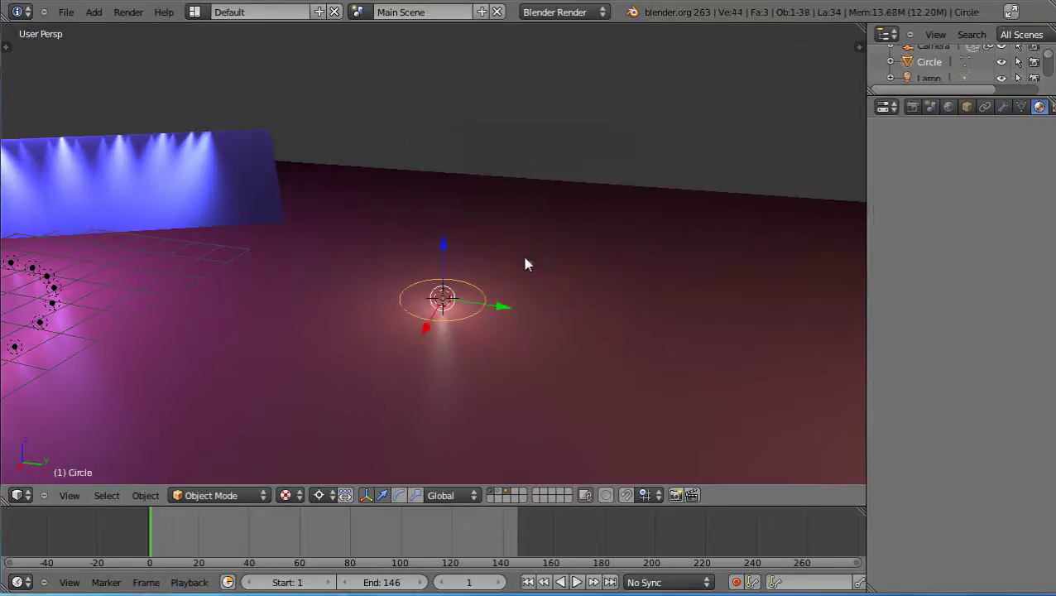
Step: Scale the circle into a wider ring and make it the parent of the centre lamp
key(s)
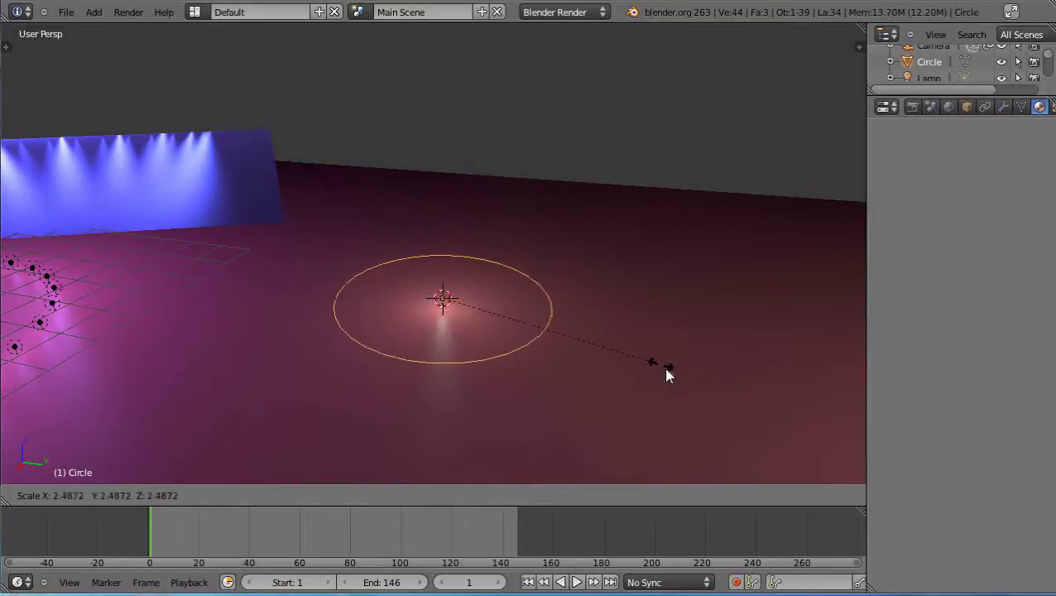
click(761, 431)
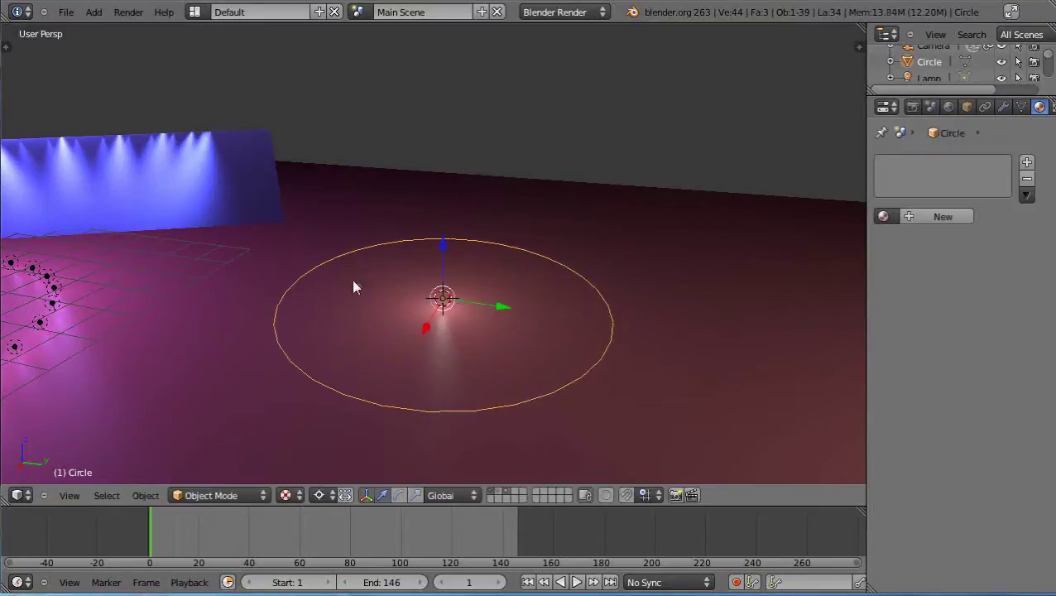
right_click(443, 300)
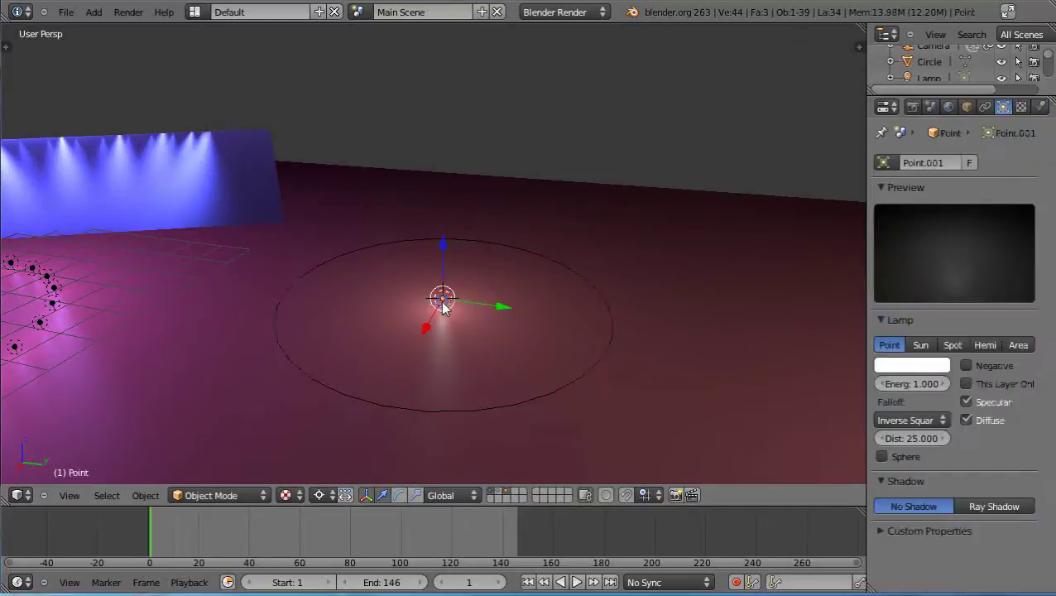
right_click(532, 404)
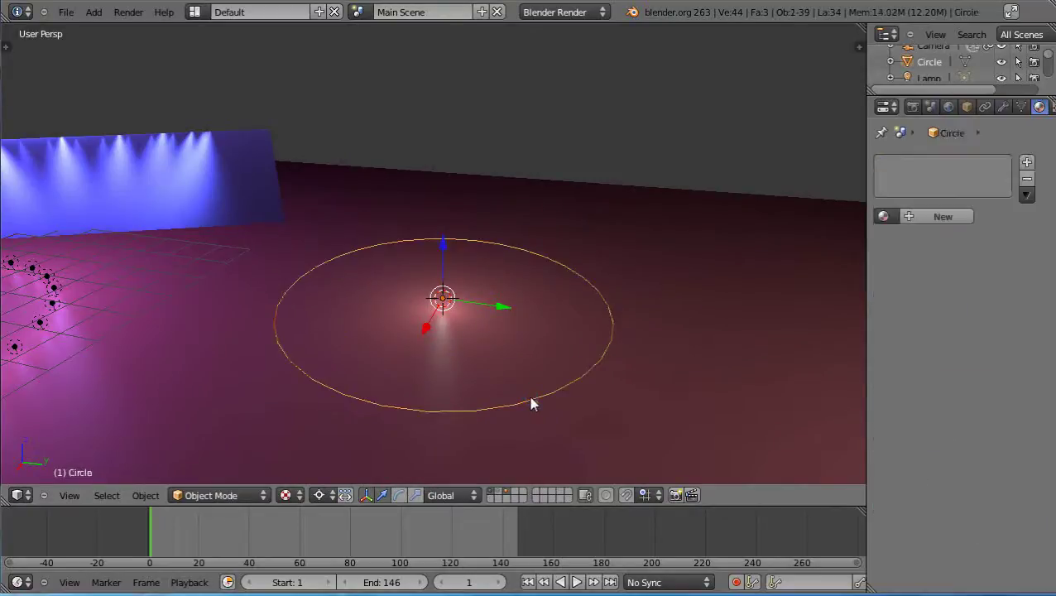
key(ctrl+p)
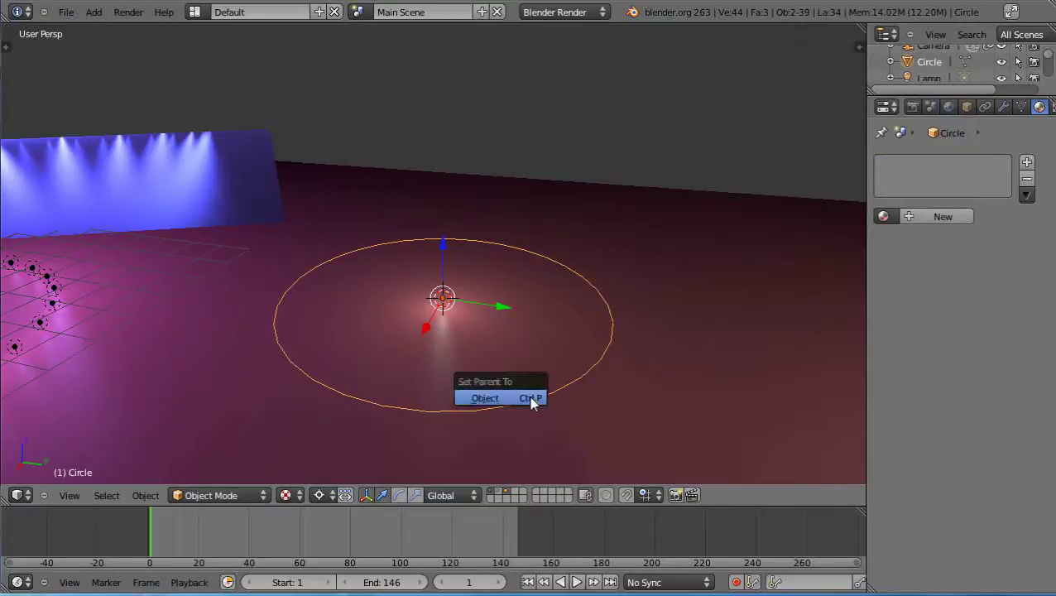
click(484, 400)
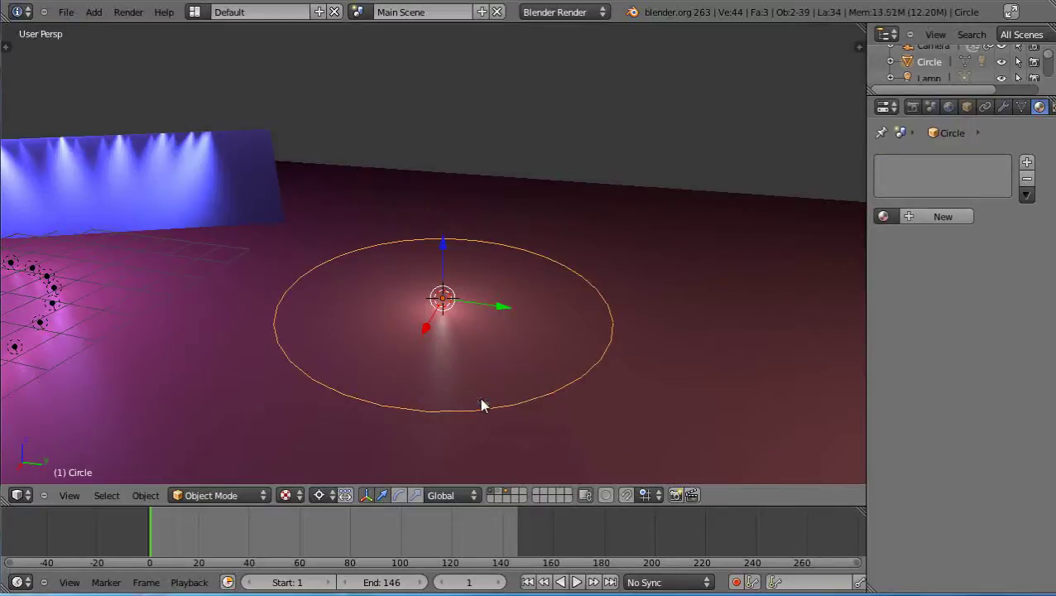
Step: Adjust the view and select the floor plane
middle_drag(562, 417, 564, 407)
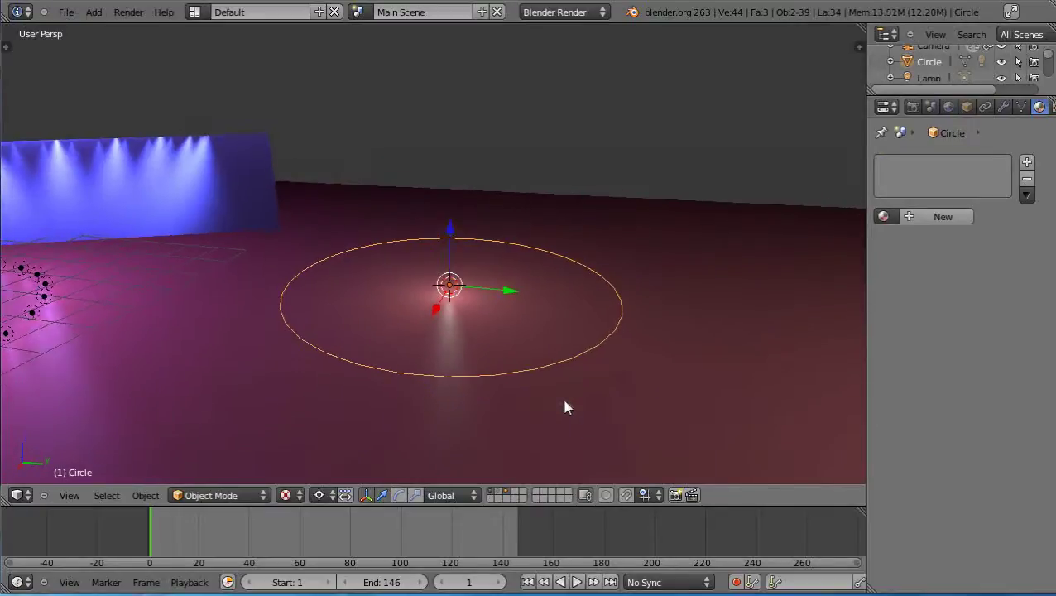
scroll(539, 397, up, 3)
scroll(538, 397, down, 2)
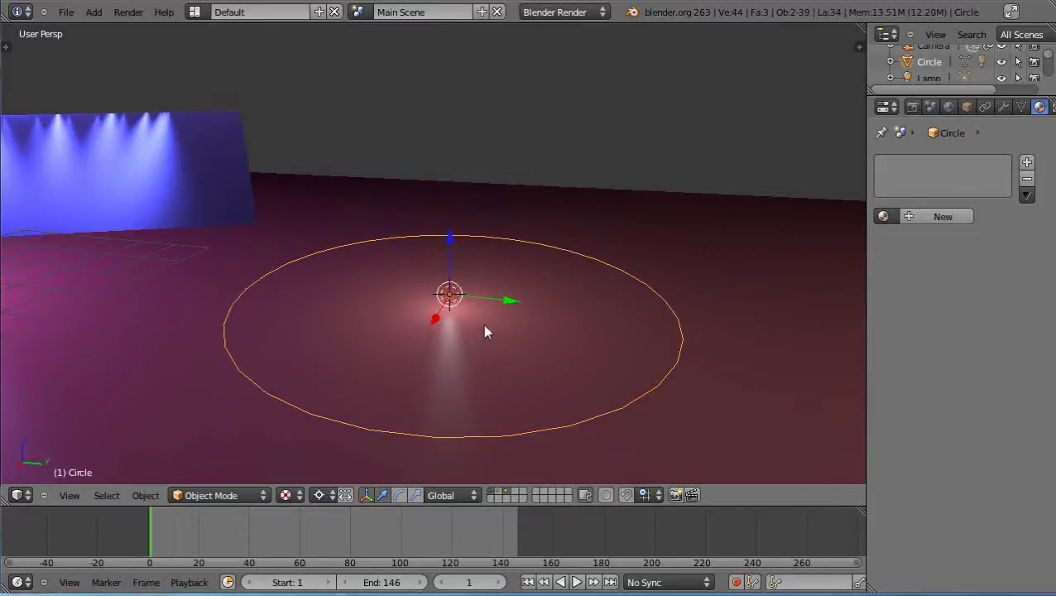
right_click(589, 420)
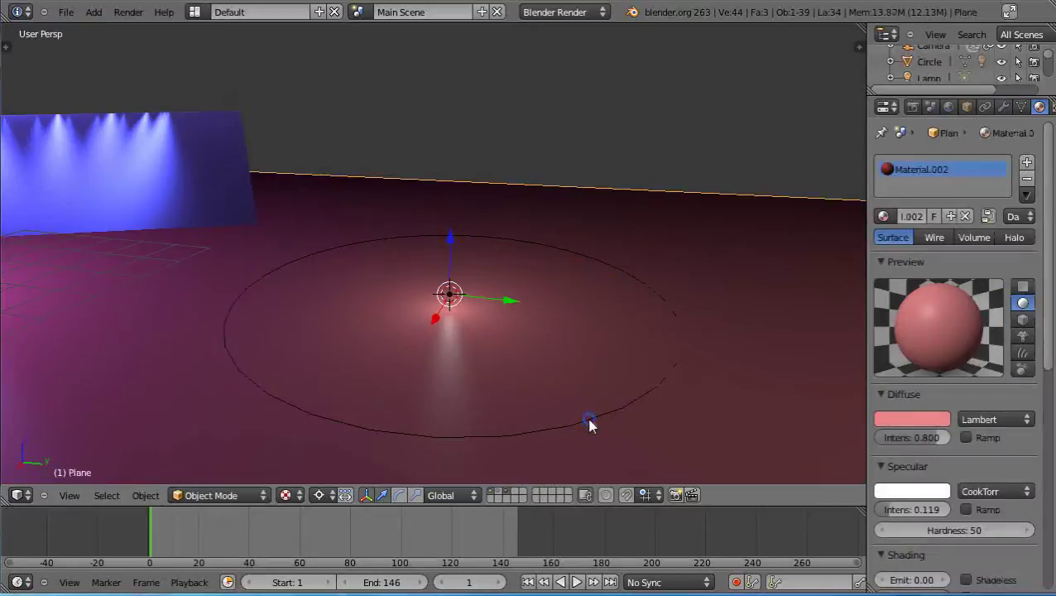
Step: Set the circle's Duplication mode to Verts in its Object properties
right_click(589, 421)
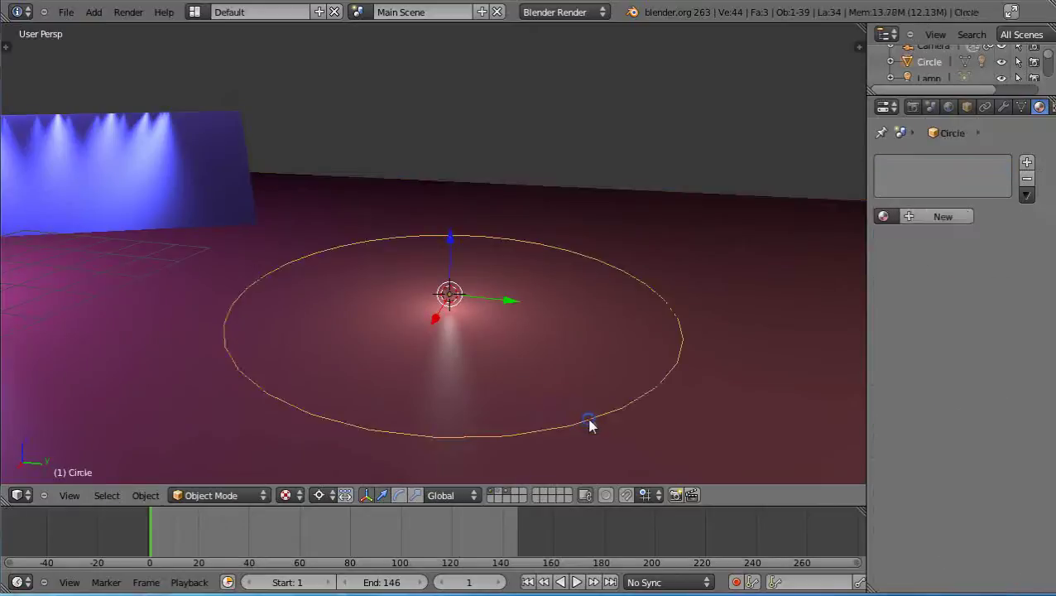
click(969, 115)
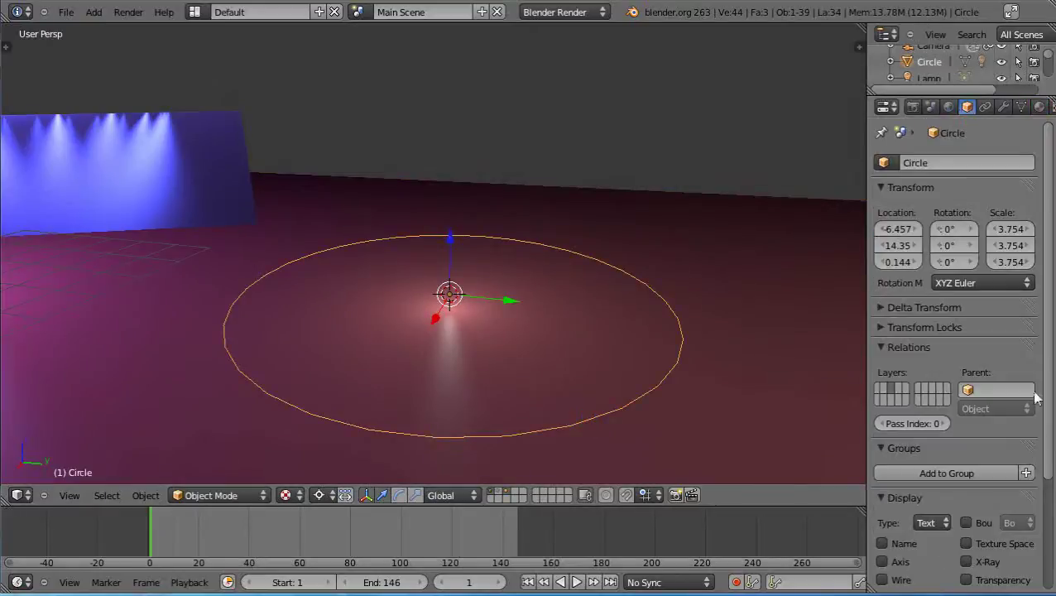
drag(1047, 306, 1037, 505)
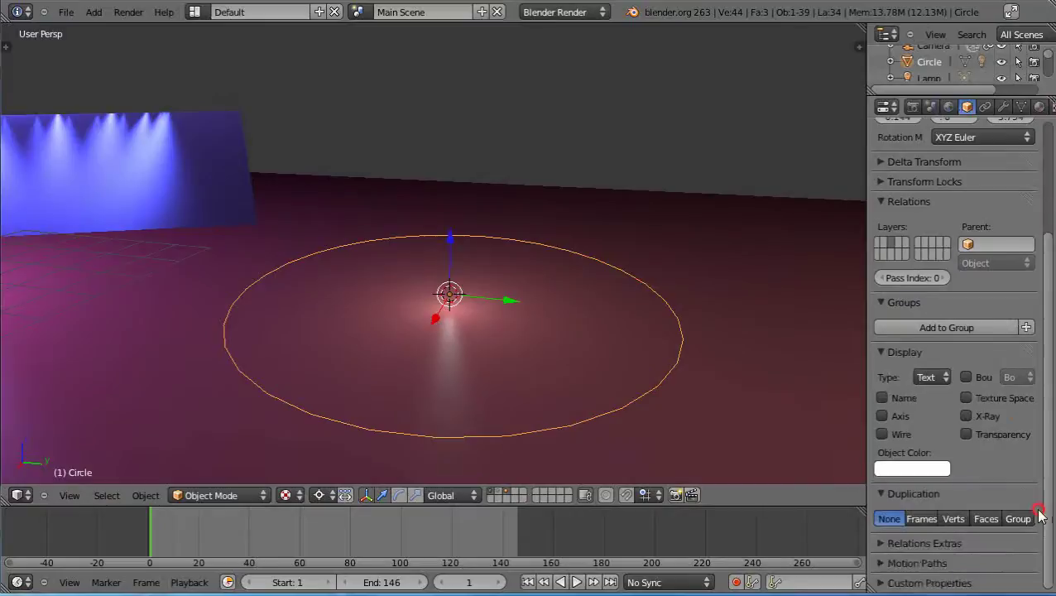
click(954, 519)
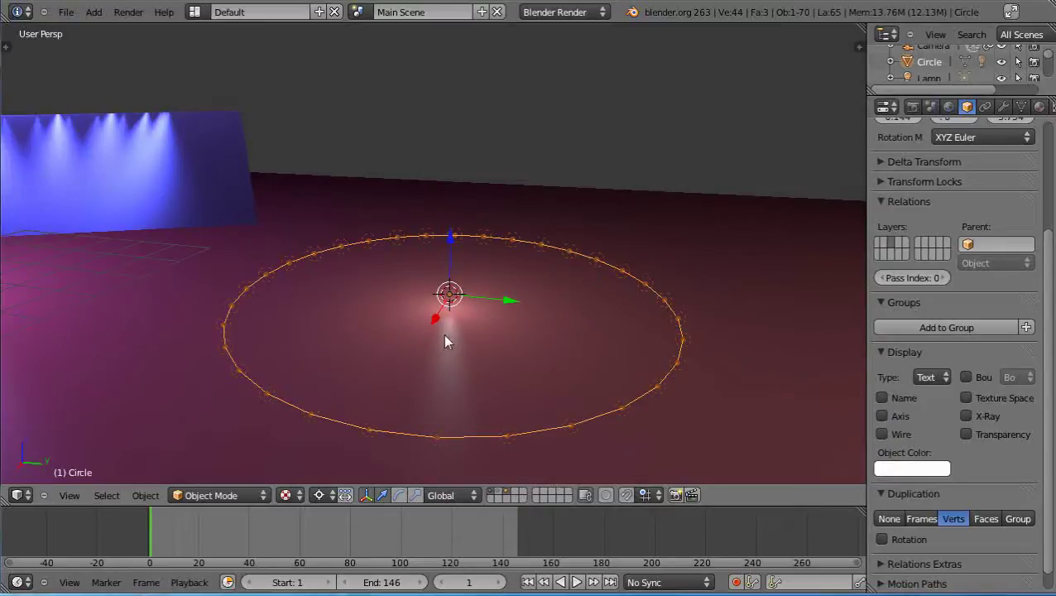
Step: Toggle selection between the floor plane and the circle, ending with the circle selected
right_click(571, 428)
right_click(571, 429)
right_click(572, 428)
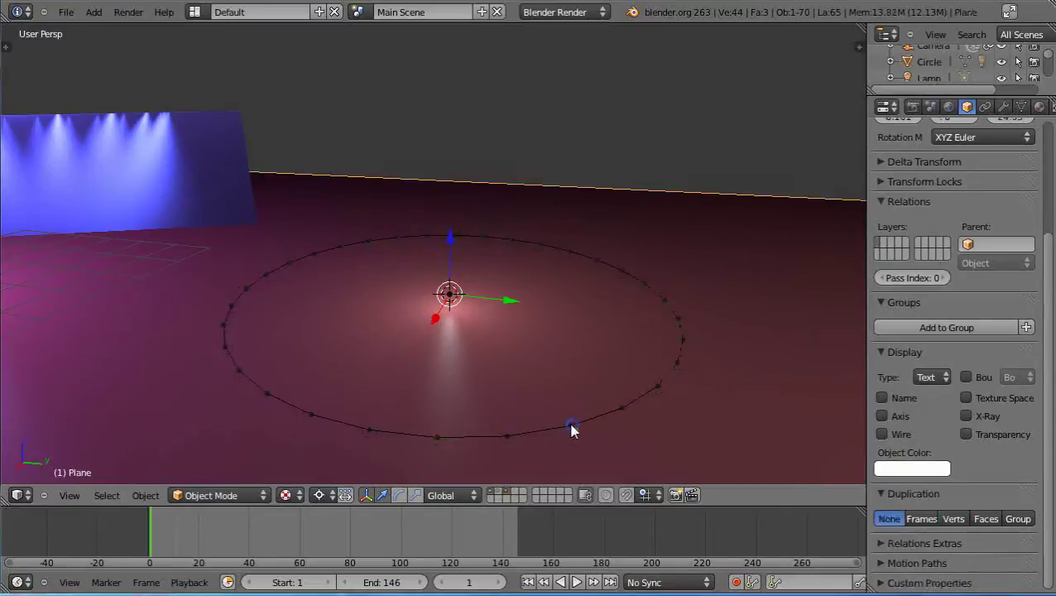
right_click(571, 429)
right_click(571, 428)
right_click(570, 427)
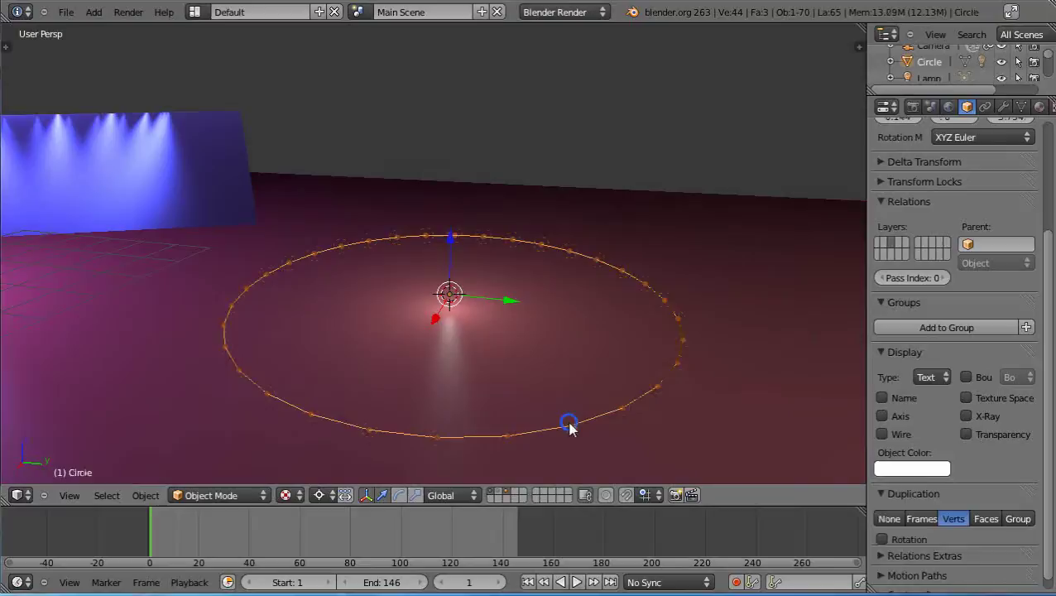
right_click(623, 414)
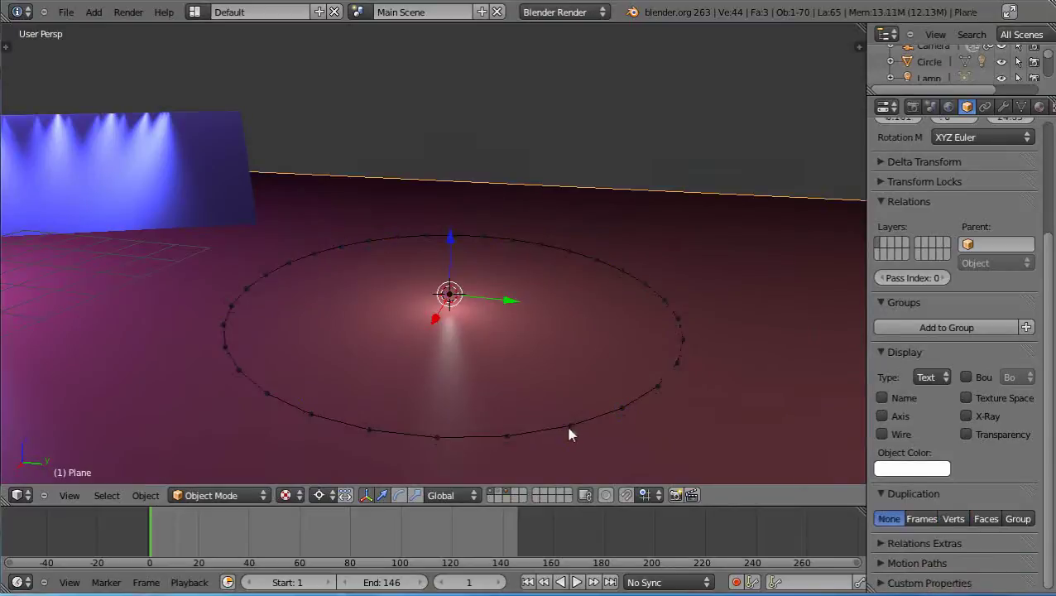
right_click(569, 429)
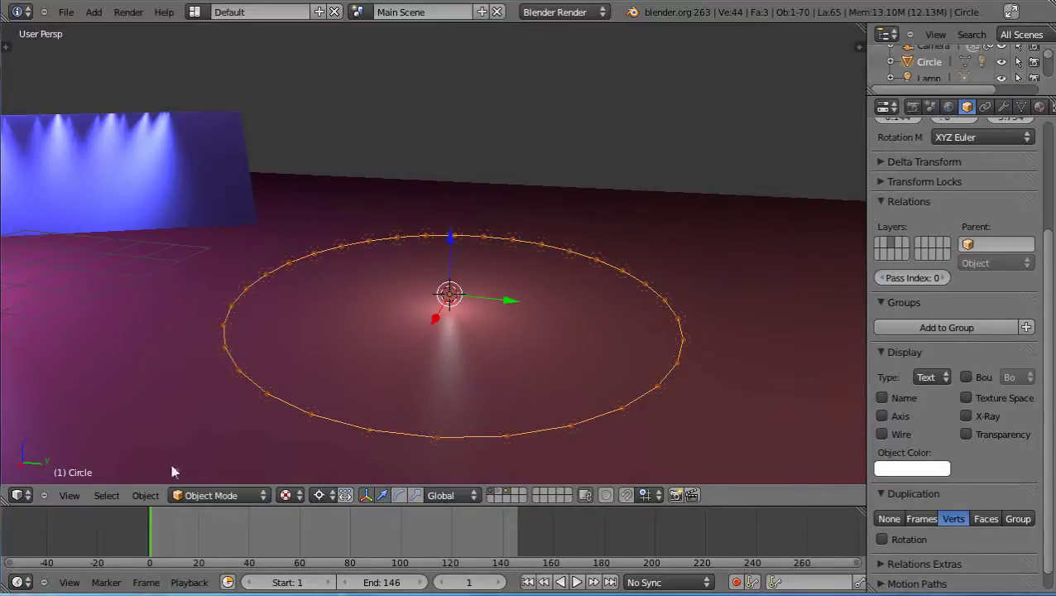
Step: Apply Make Duplicates Real so the ring's lamp copies become separate lamps
click(145, 496)
mouse_move(168, 376)
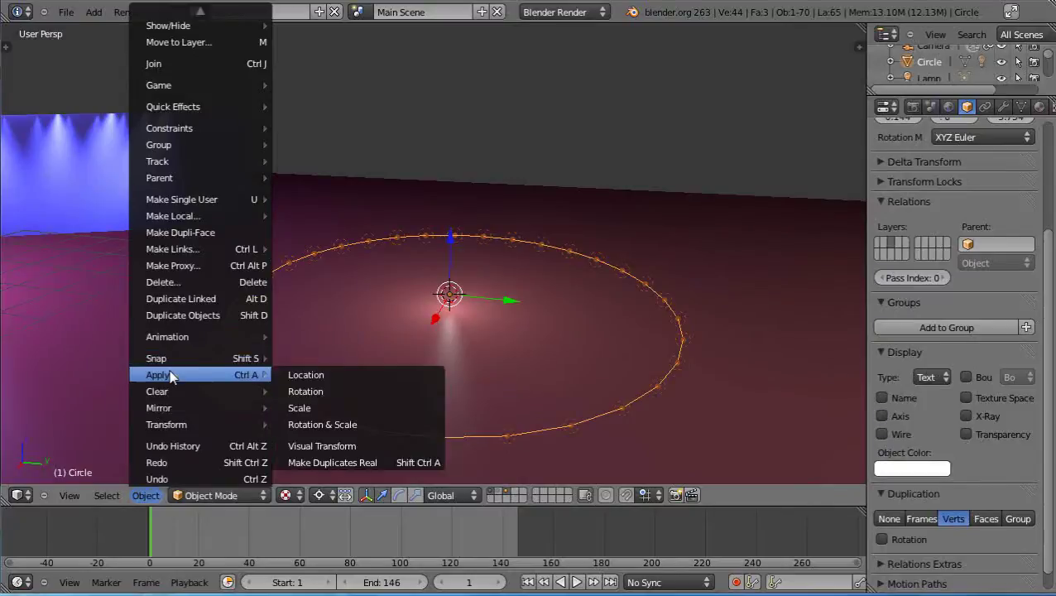
click(330, 465)
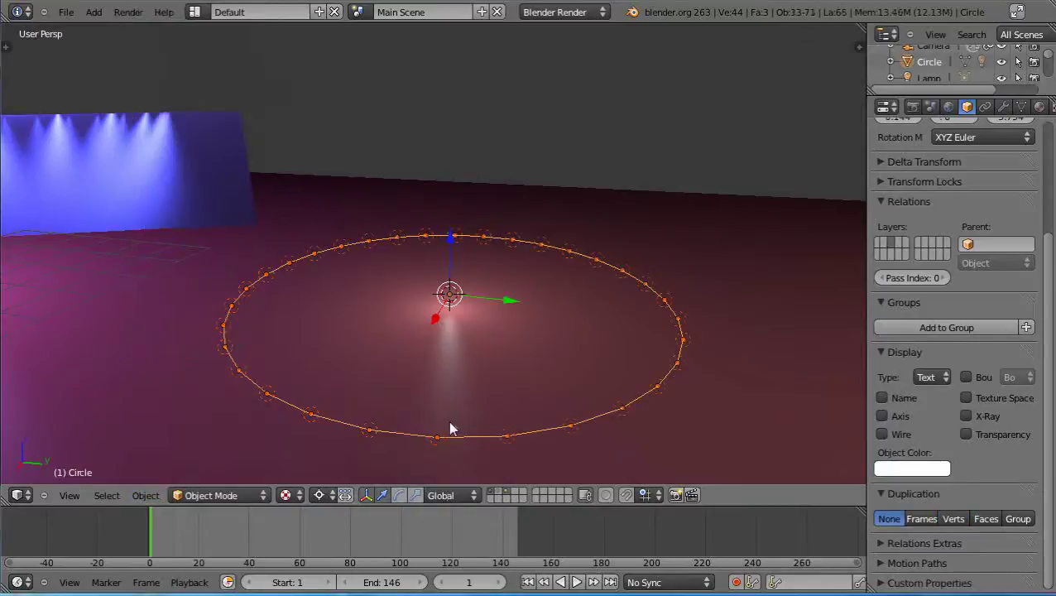
mouse_move(467, 414)
middle_down()
mouse_move(472, 405)
mouse_move(462, 406)
middle_up()
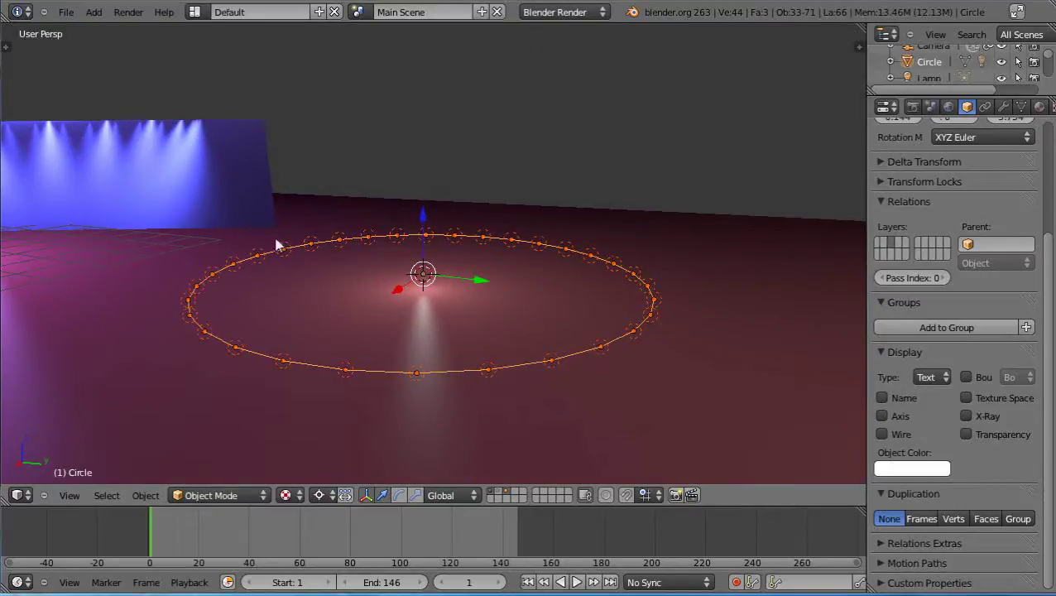
Step: Select the original lamp at the circle's centre and delete it
right_click(424, 279)
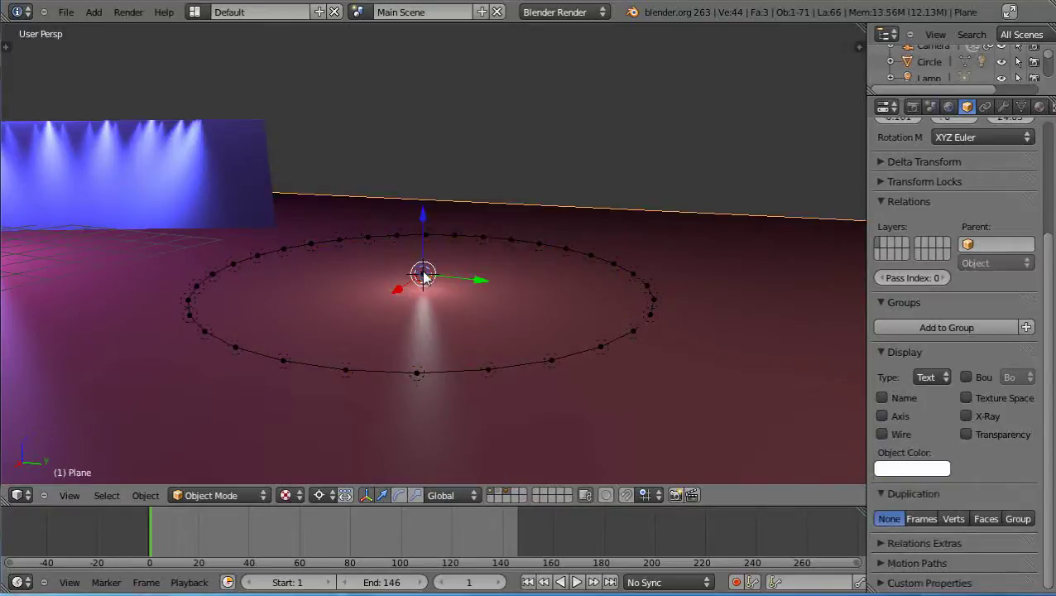
right_click(424, 282)
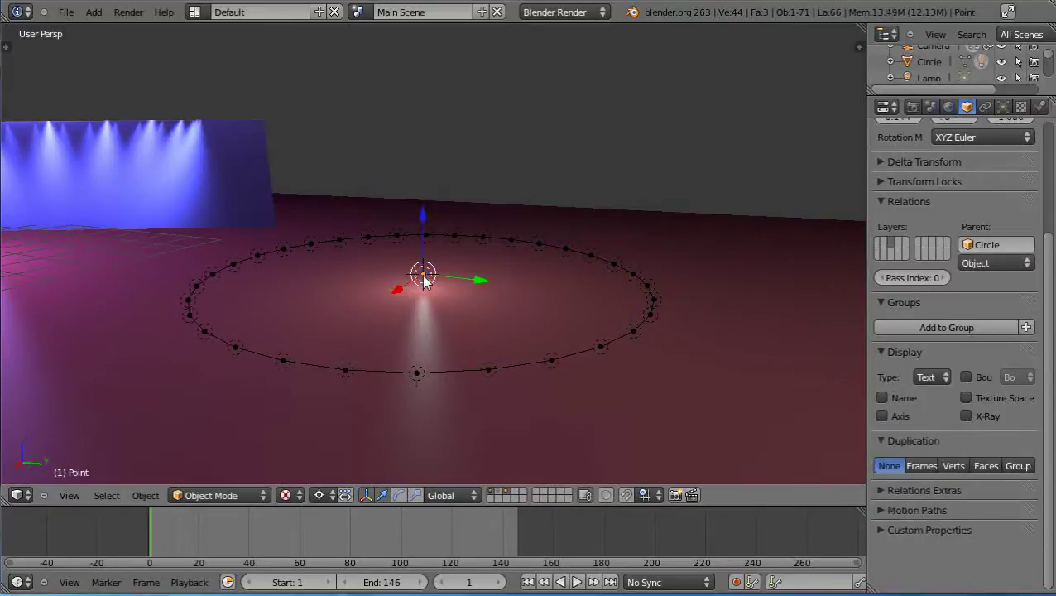
key(x)
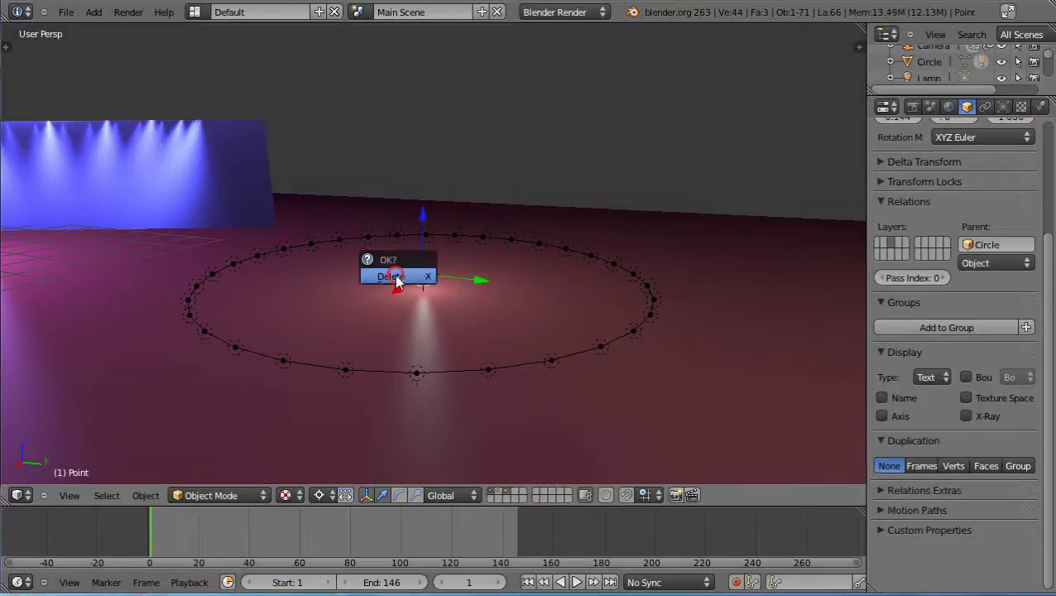
click(397, 278)
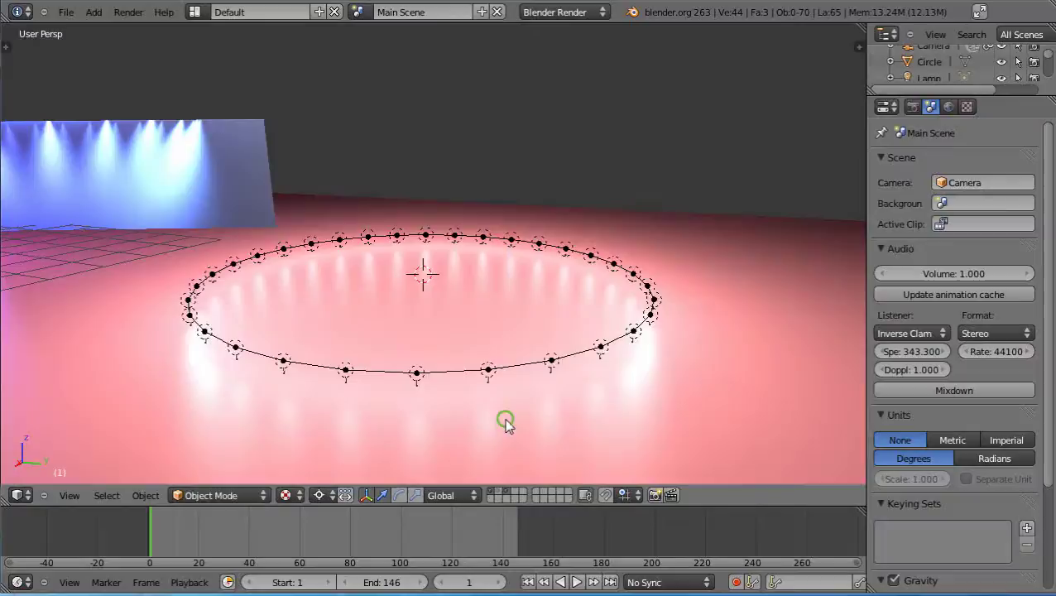
Step: Orbit and zoom to a low, flat side view of the lamp ring
mouse_move(506, 419)
middle_down()
mouse_move(488, 394)
mouse_move(514, 417)
mouse_move(490, 427)
middle_up()
scroll(464, 410, down, 4)
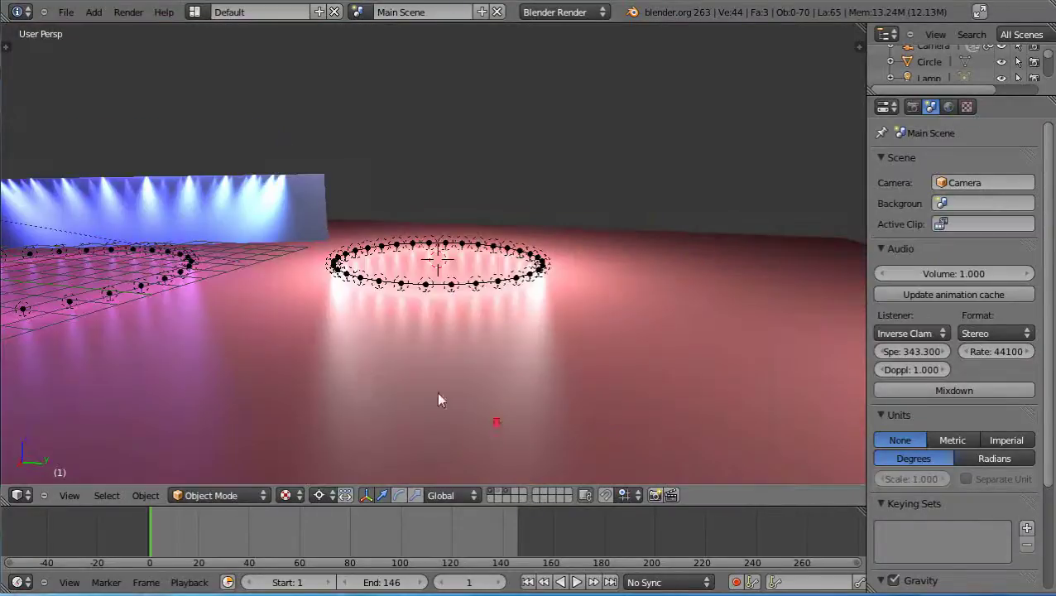
scroll(365, 377, down, 4)
scroll(364, 380, up, 4)
scroll(365, 376, up, 2)
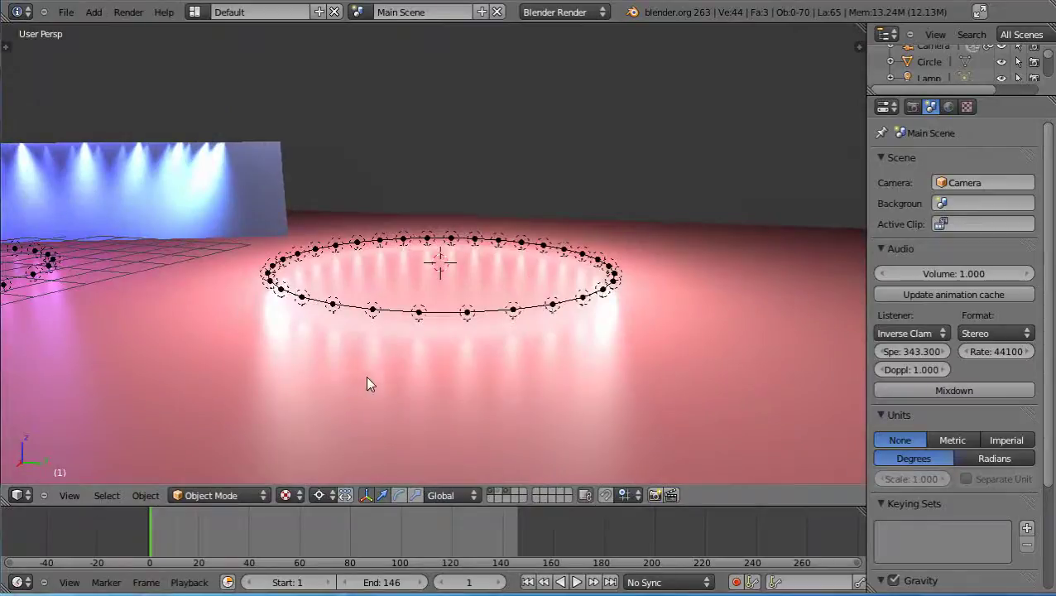
middle_drag(444, 371, 441, 366)
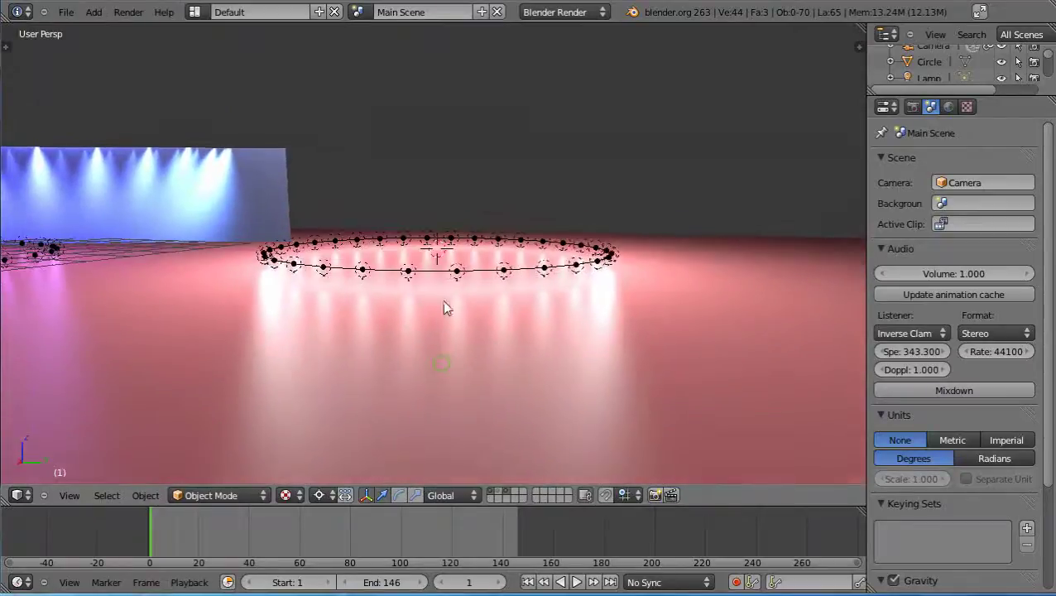
Step: Select lamp Point.059 and orbit around to inspect the ring's light pools
right_click(455, 275)
right_click(409, 272)
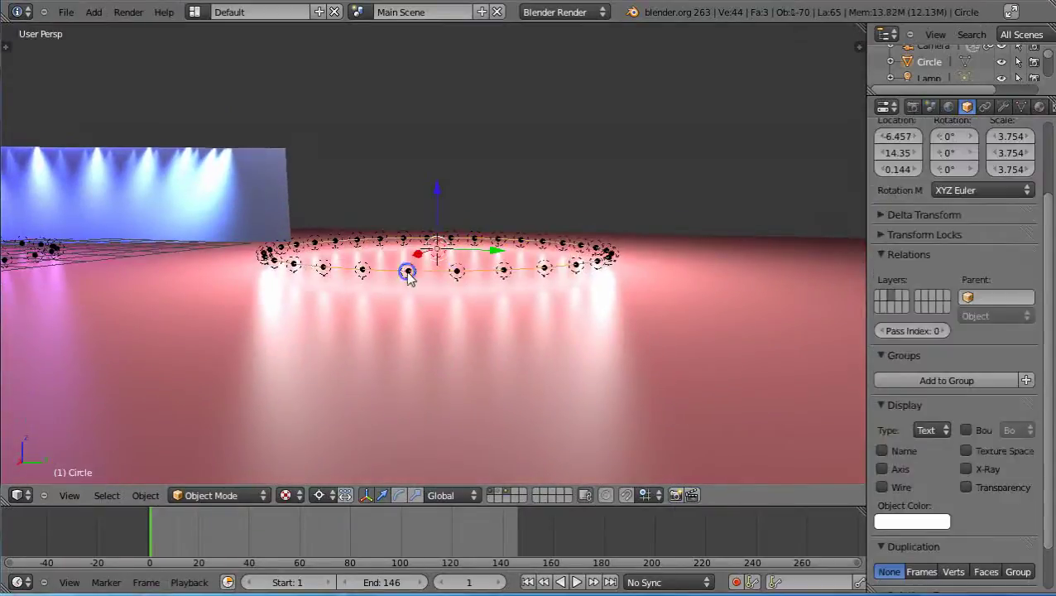
right_click(456, 274)
middle_drag(456, 275, 429, 372)
scroll(284, 364, down, 2)
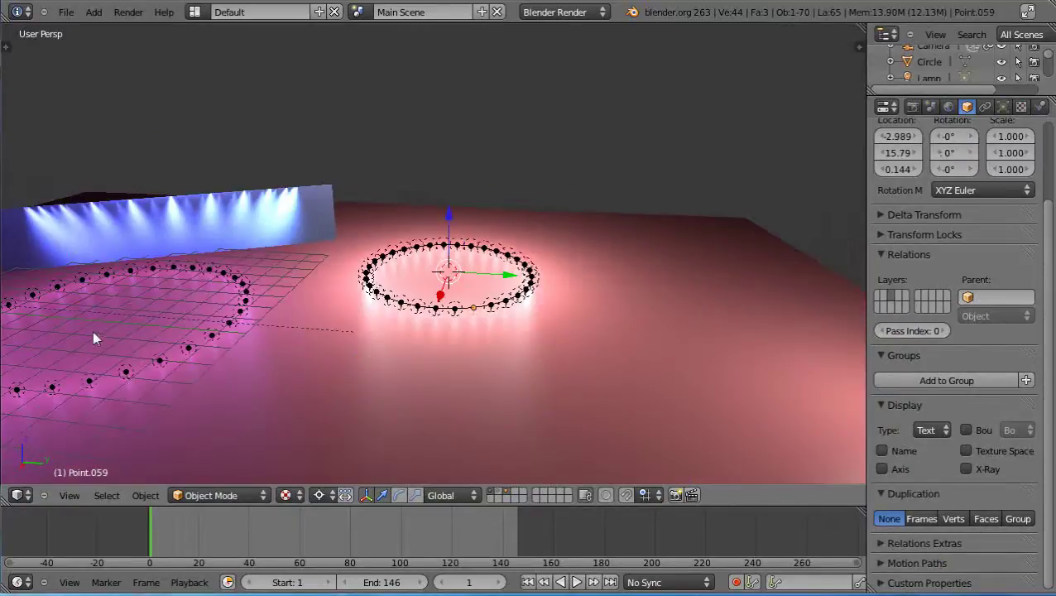
middle_drag(93, 337, 407, 309)
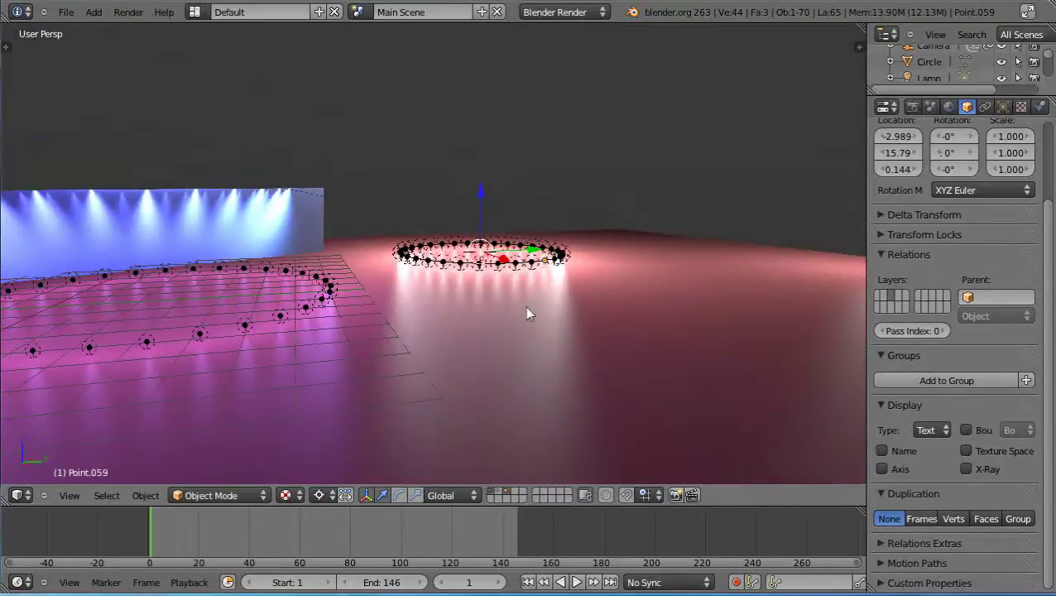
middle_drag(527, 309, 417, 325)
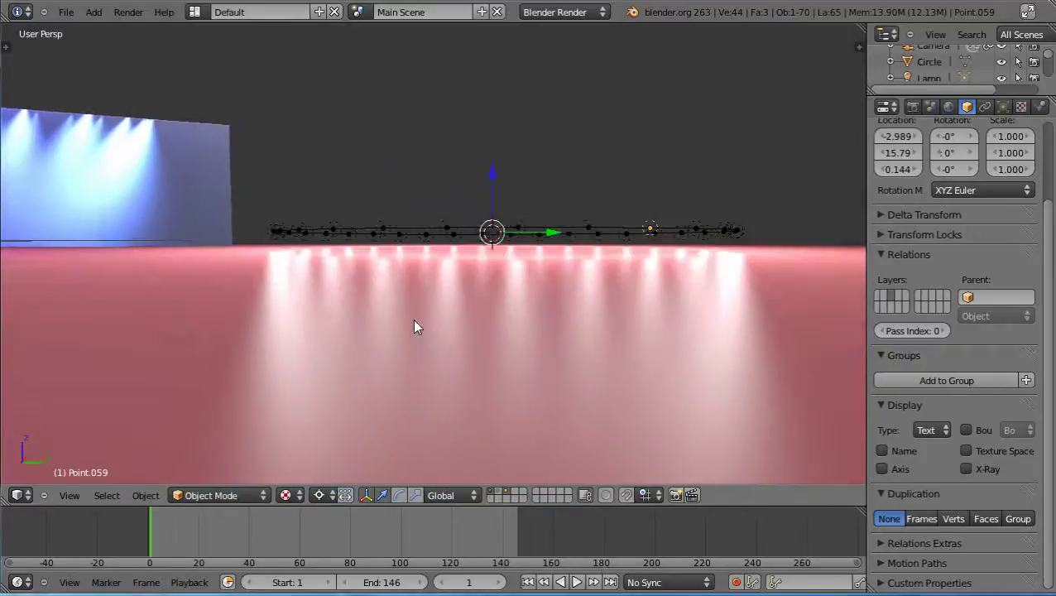
Step: Box-select all the ring lamps
shift+right_click(318, 223)
key(b)
drag(254, 197, 761, 244)
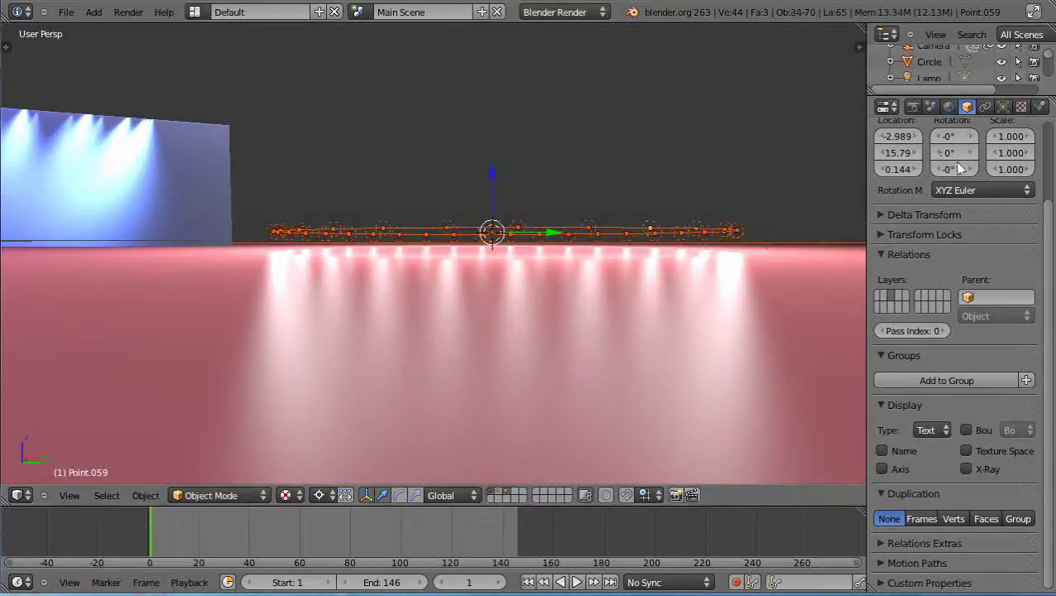
Step: Set the selected ring lamps' energy to 0.1 in the Lamp settings
click(1003, 107)
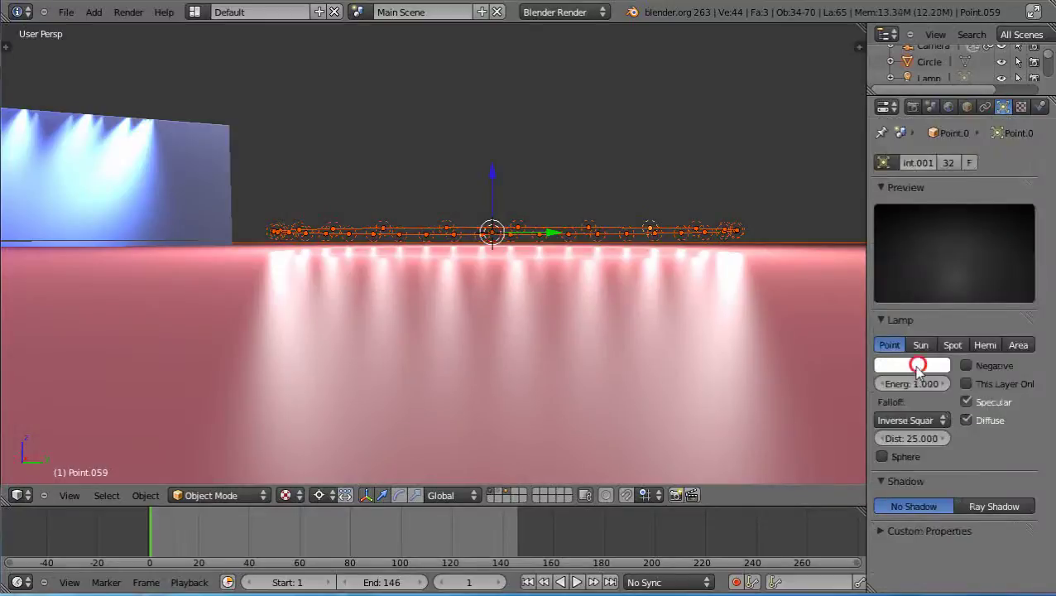
click(908, 369)
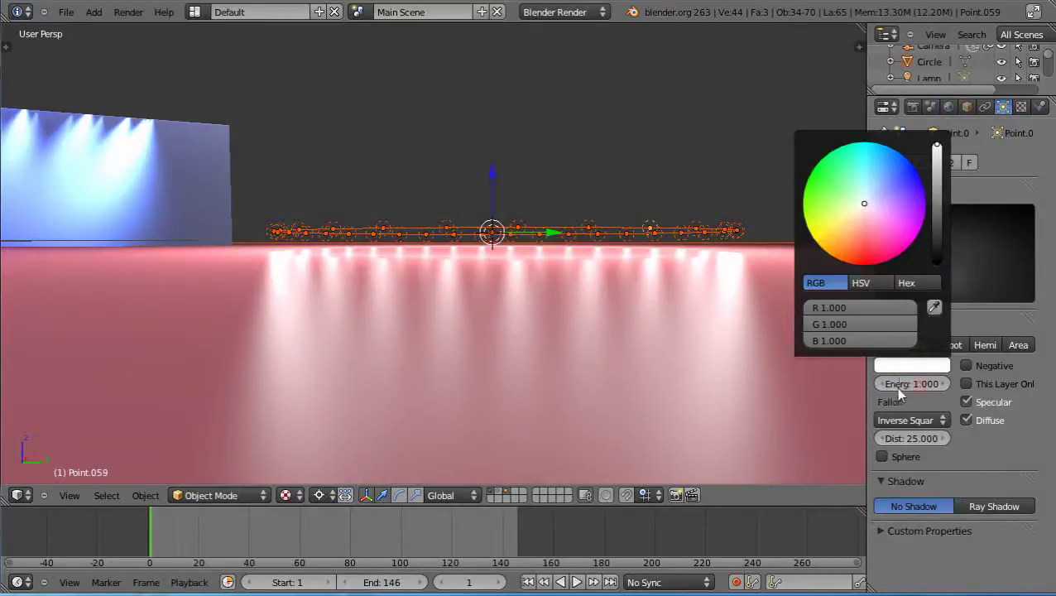
click(904, 386)
key(BackSpace)
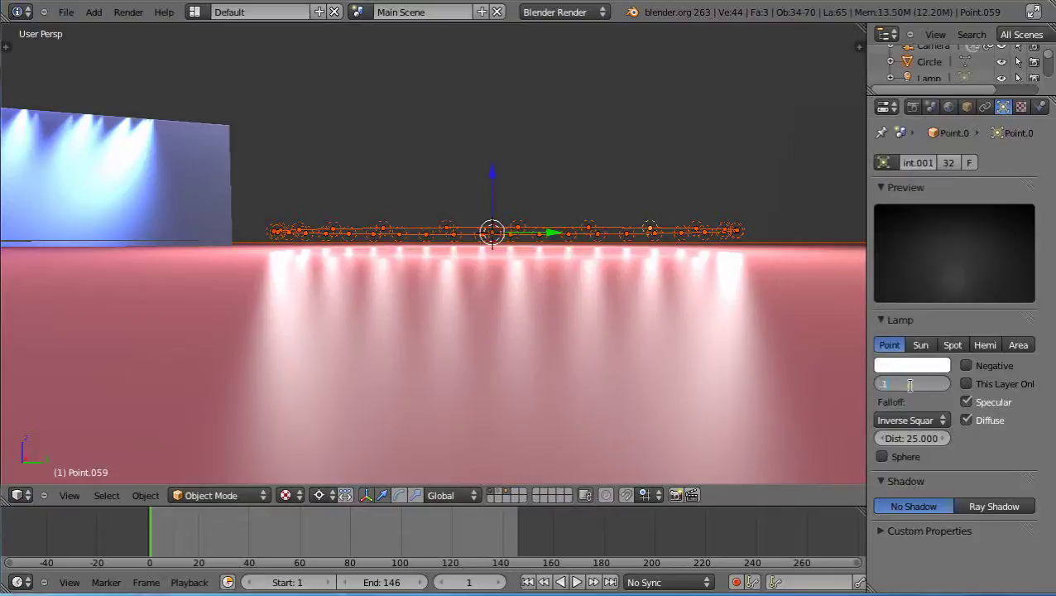
text(0.1)
key(Return)
Step: Try green, yellow, cyan and blue, then settle on pink for the ring lamps
click(902, 366)
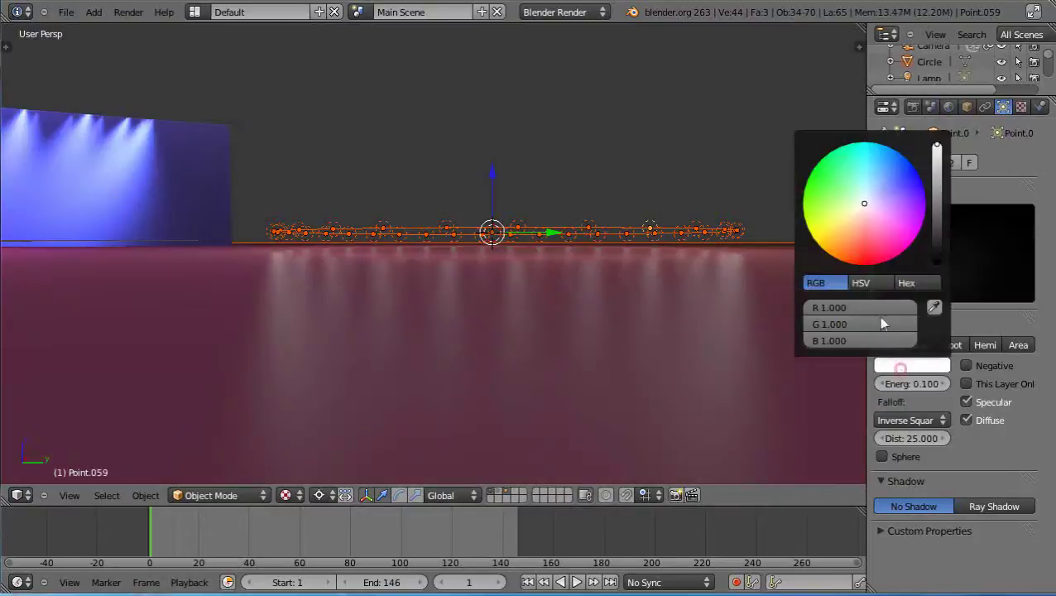
click(814, 185)
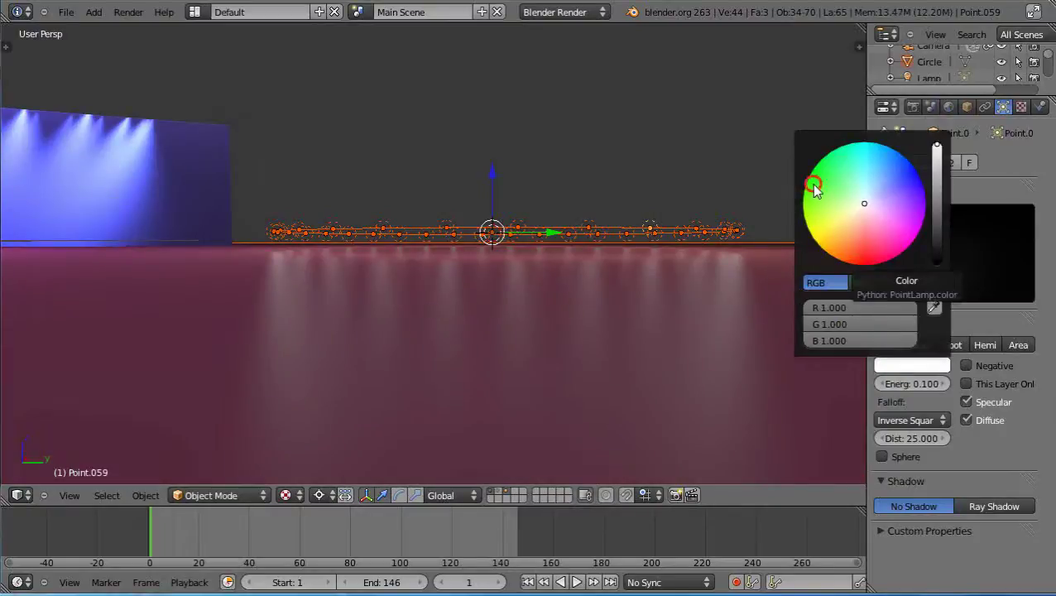
click(813, 184)
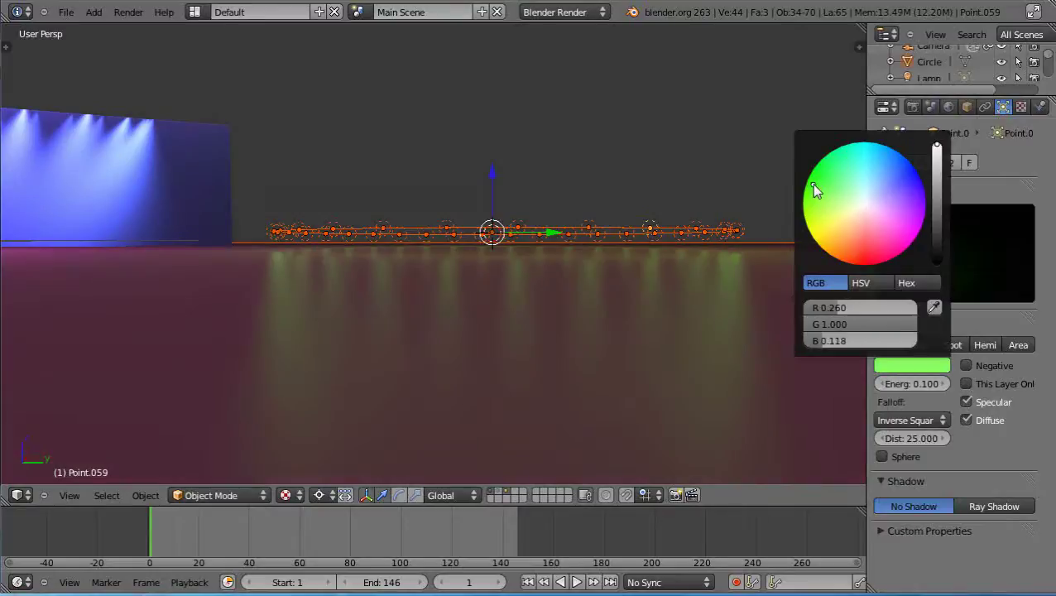
click(822, 239)
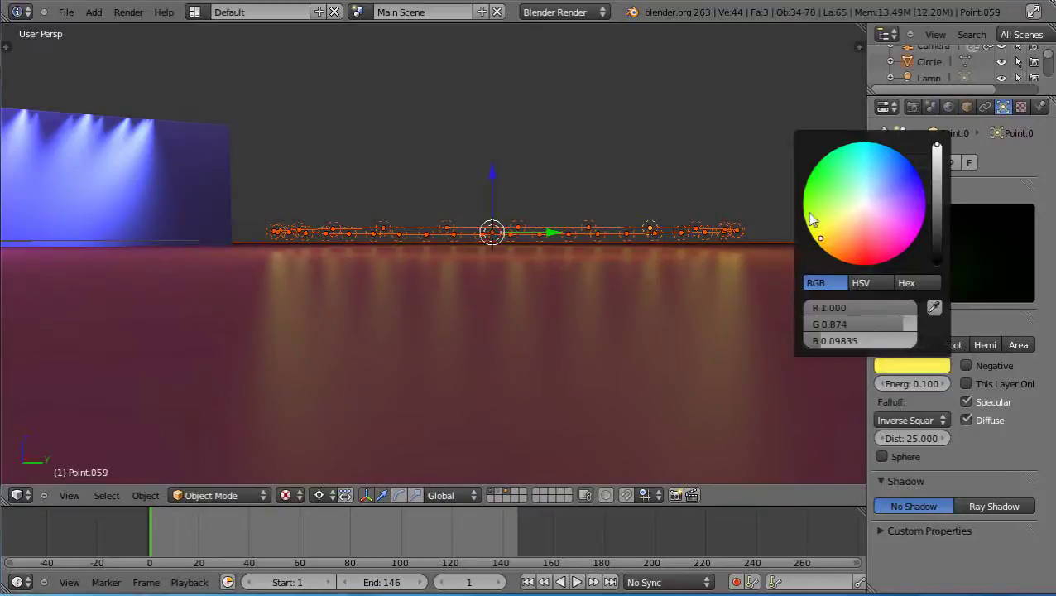
click(865, 152)
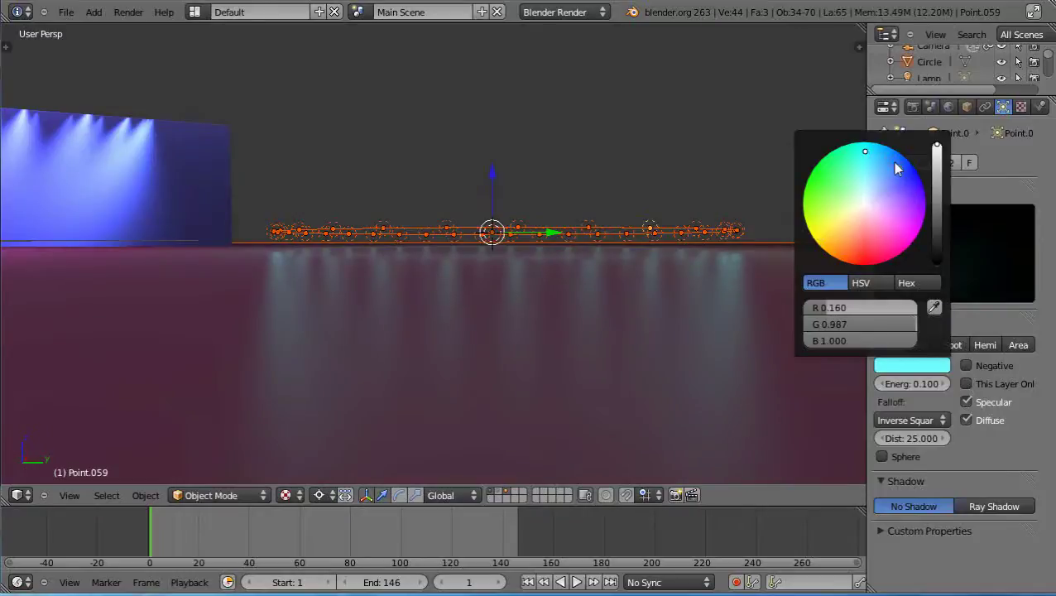
click(894, 161)
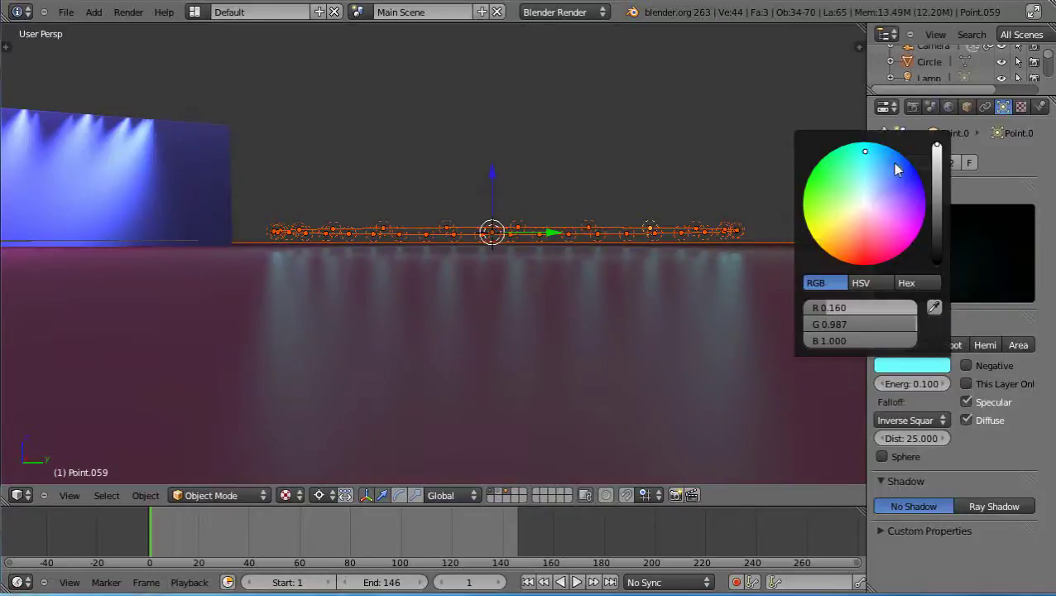
click(912, 226)
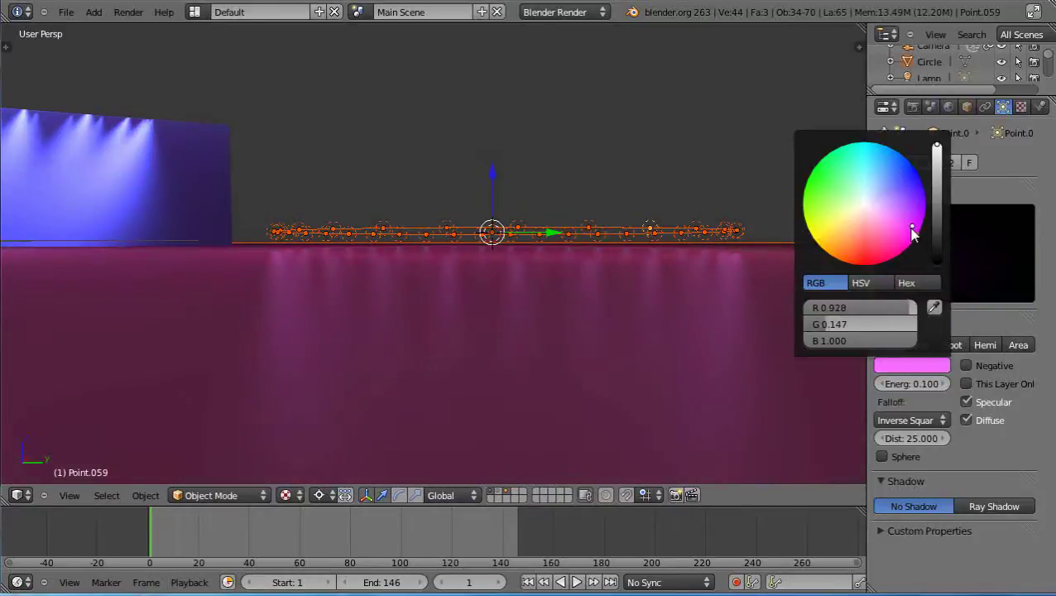
Step: Set the ring lamps' energy to 0.4 and view the brighter magenta pools on the floor
click(915, 383)
text(.4)
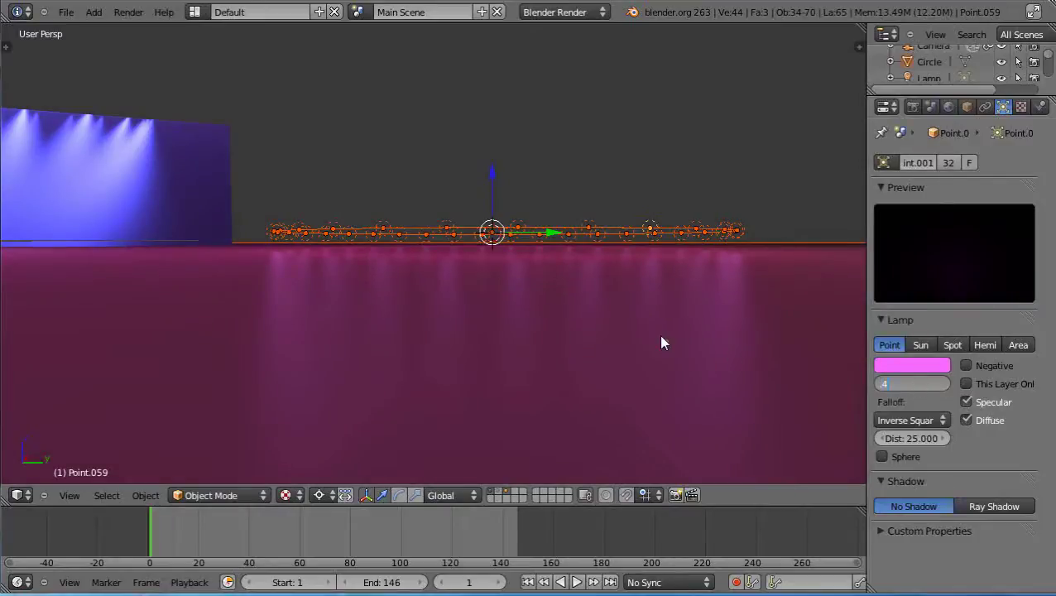
key(Return)
mouse_move(673, 338)
middle_down()
mouse_move(695, 348)
mouse_move(680, 349)
middle_up()
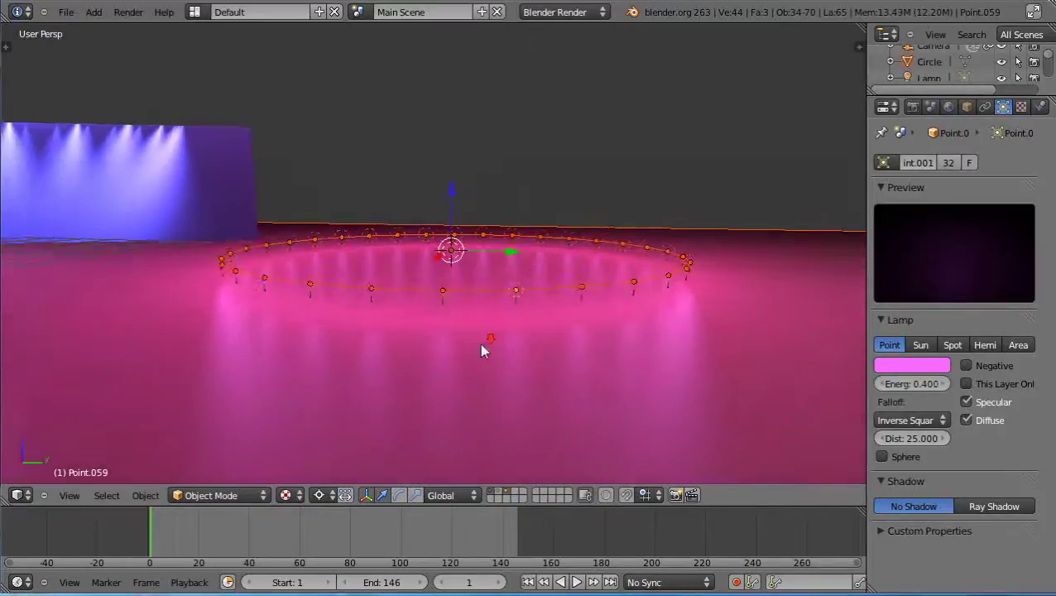
scroll(489, 346, down, 3)
middle_drag(381, 304, 492, 311)
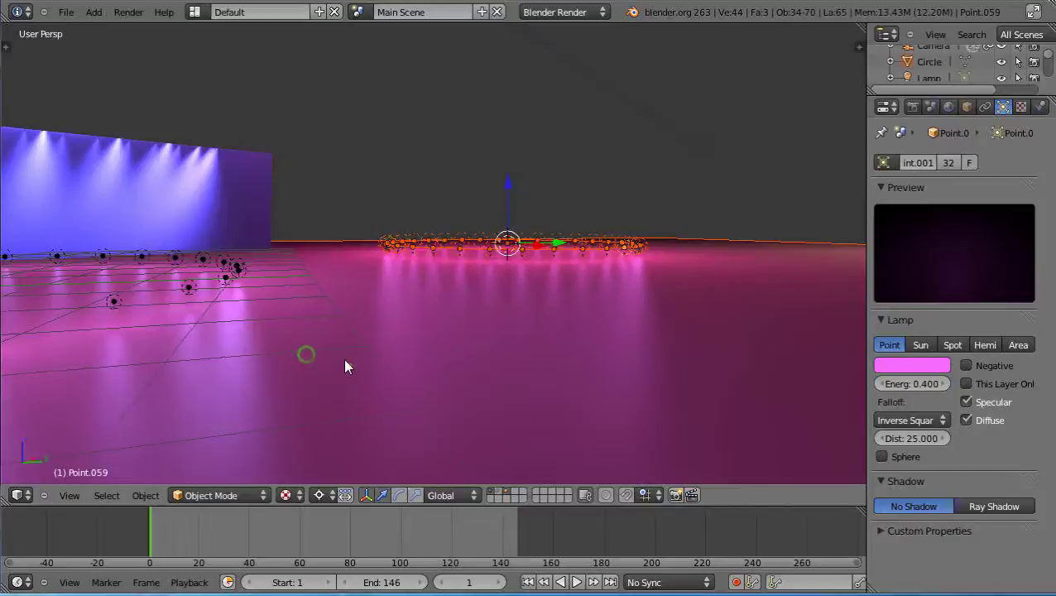
middle_drag(346, 367, 467, 376)
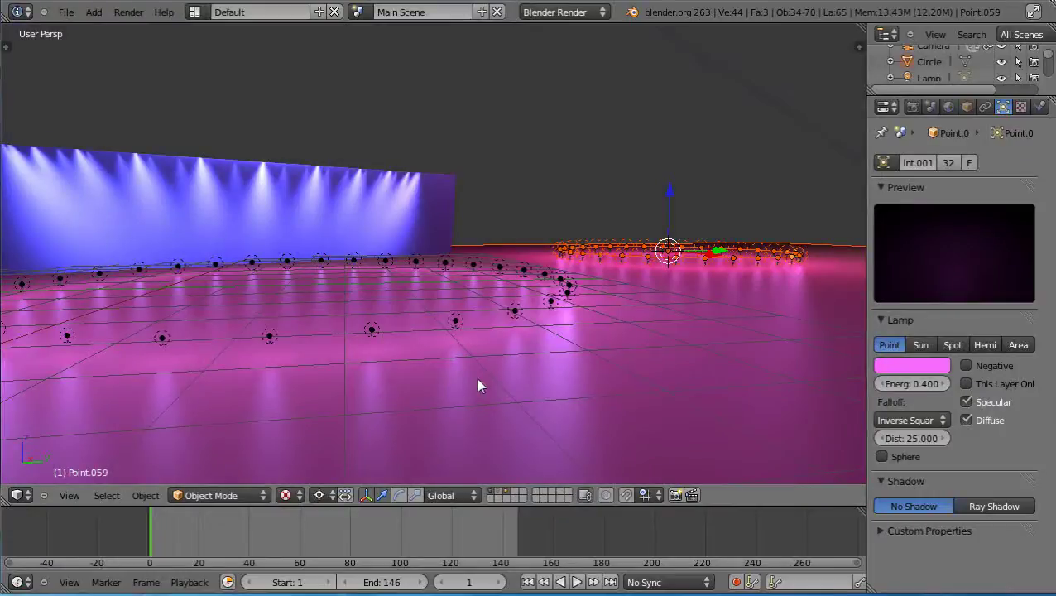